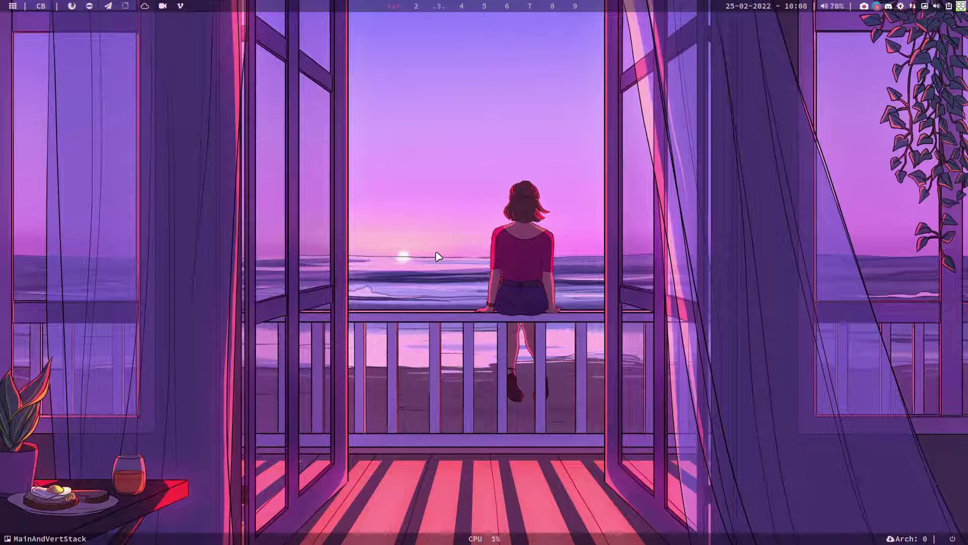
Load arcolinuxd.com in a new Chromium window
key(ctrl+alt+g)
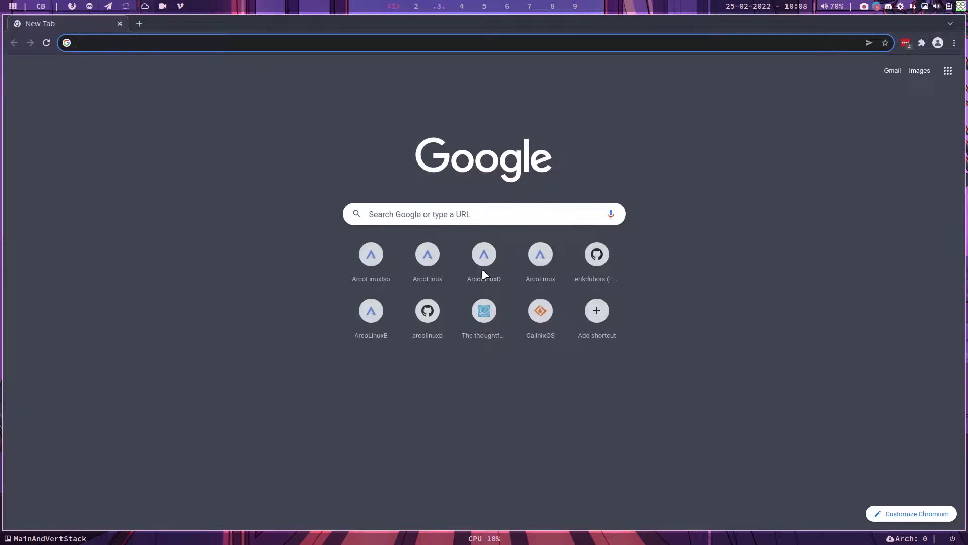
text(arcolinuxd)
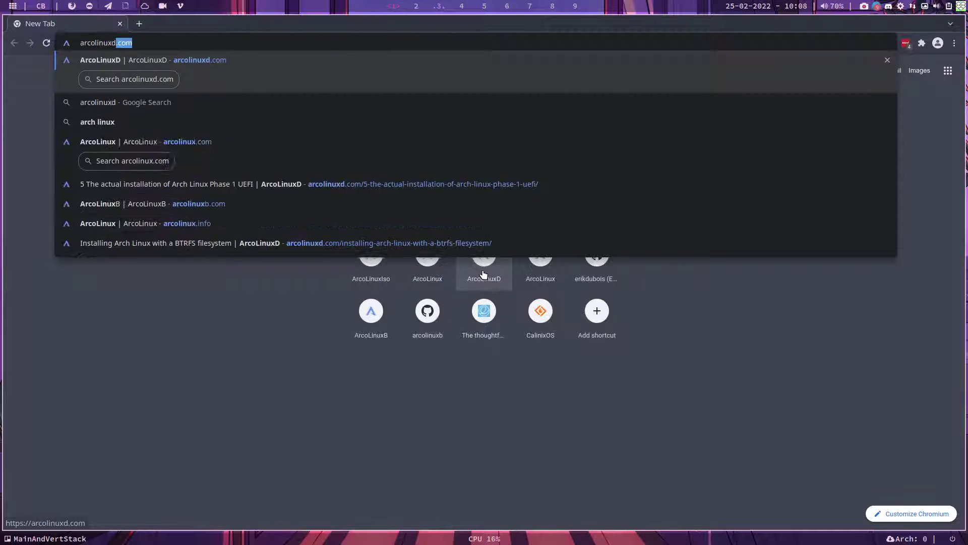
text(.com)
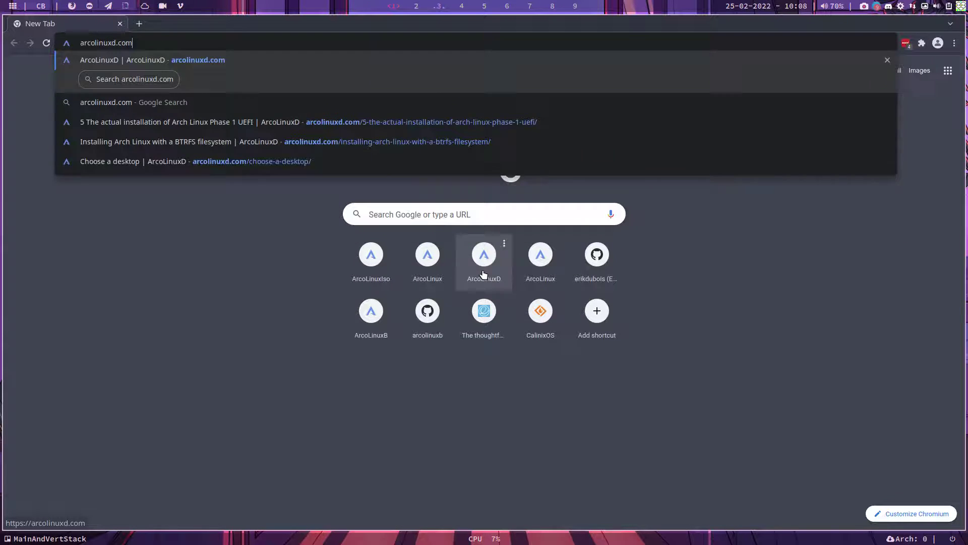
key(Return)
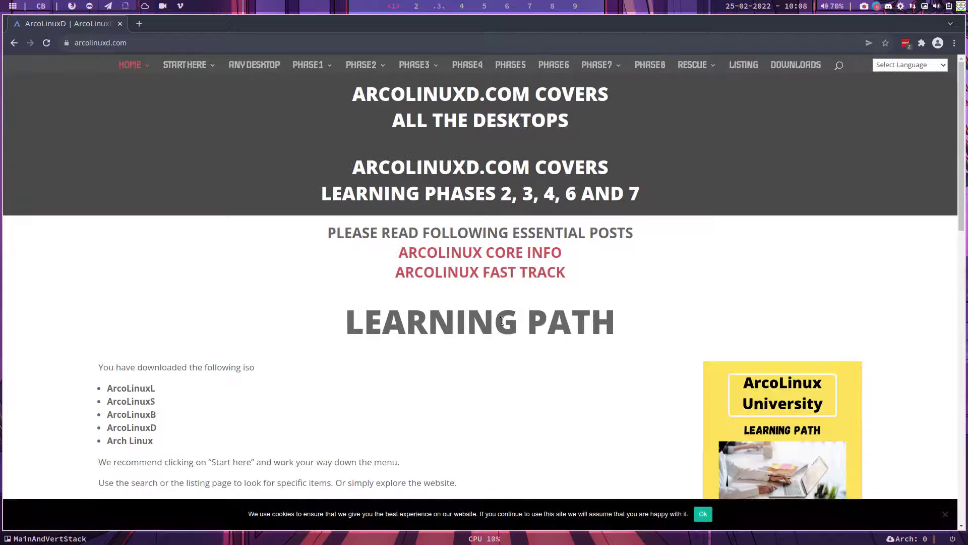
mouse_move(195, 66)
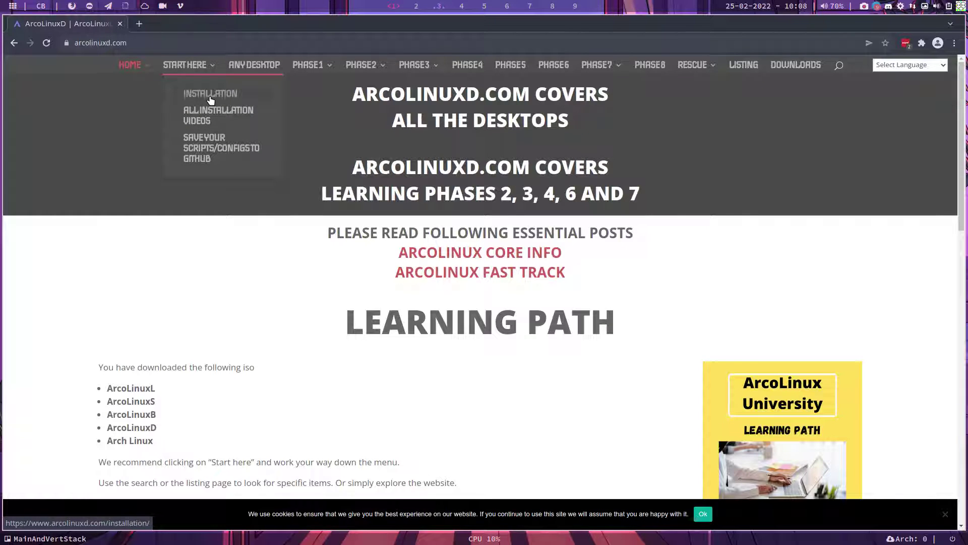
Open Start Here > Installation and scroll down to the Option 1/Option 2 section and YouTube video
click(210, 96)
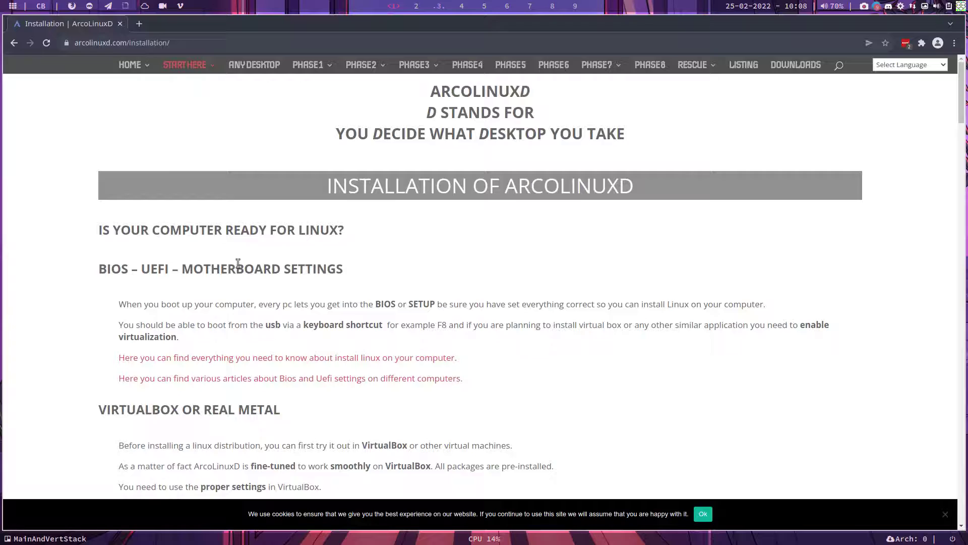
scroll(238, 263, down, 10)
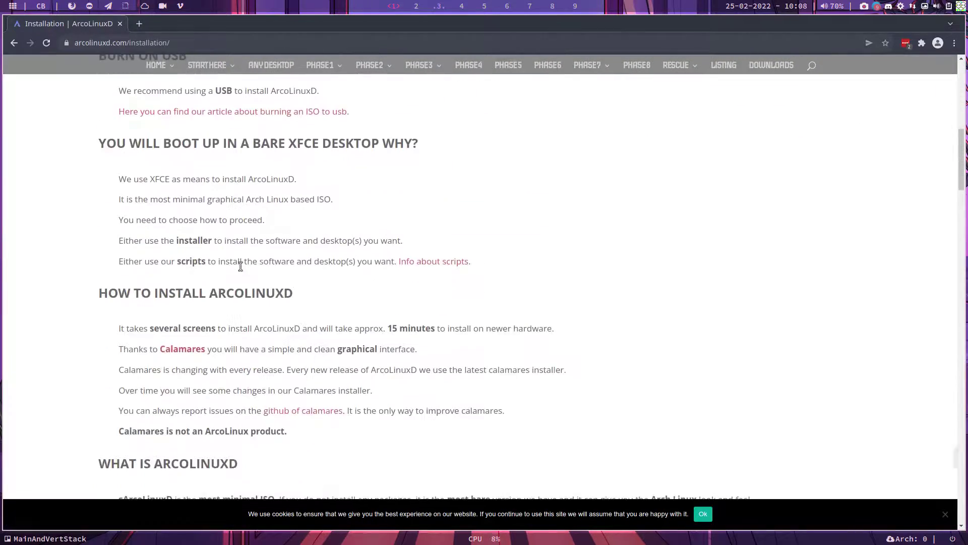
scroll(241, 267, down, 18)
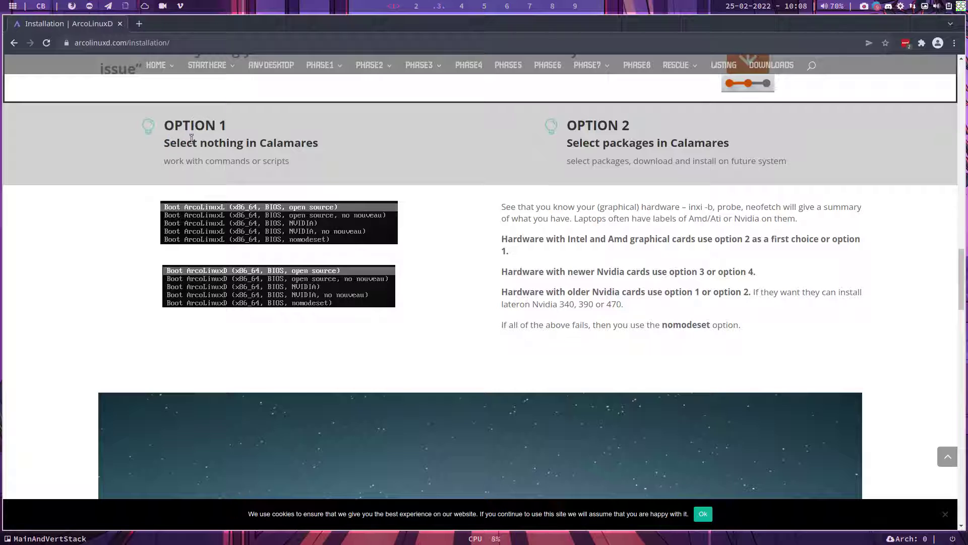
drag(192, 138, 324, 143)
scroll(343, 191, down, 3)
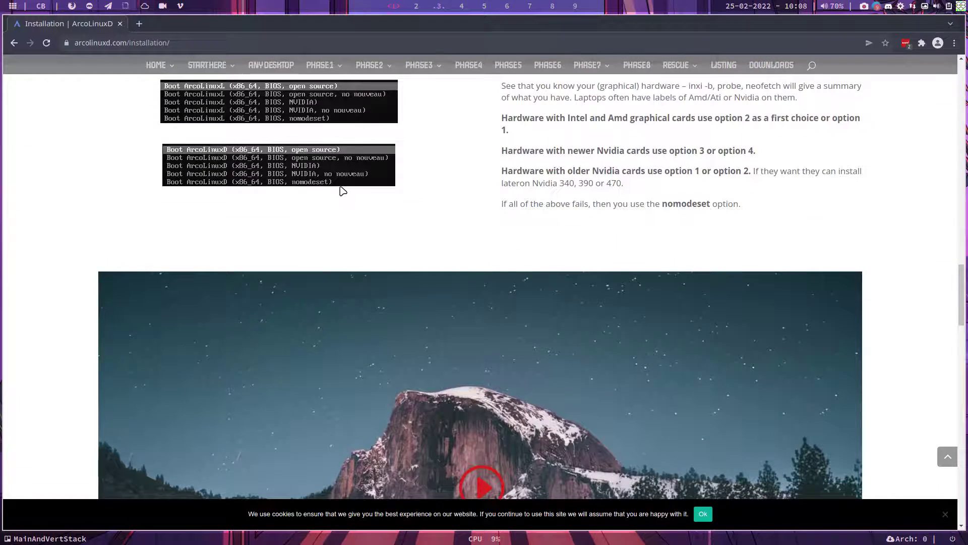
scroll(612, 126, up, 3)
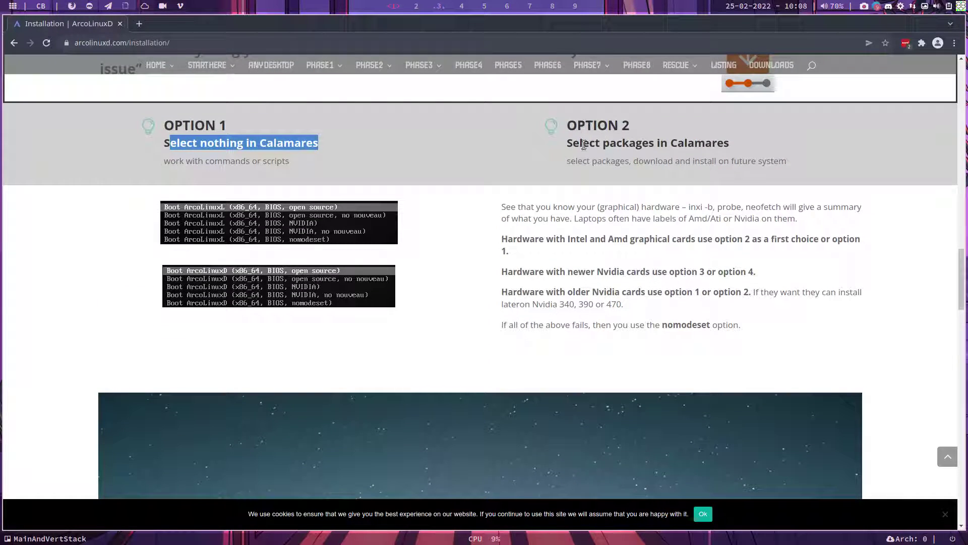
scroll(597, 335, down, 6)
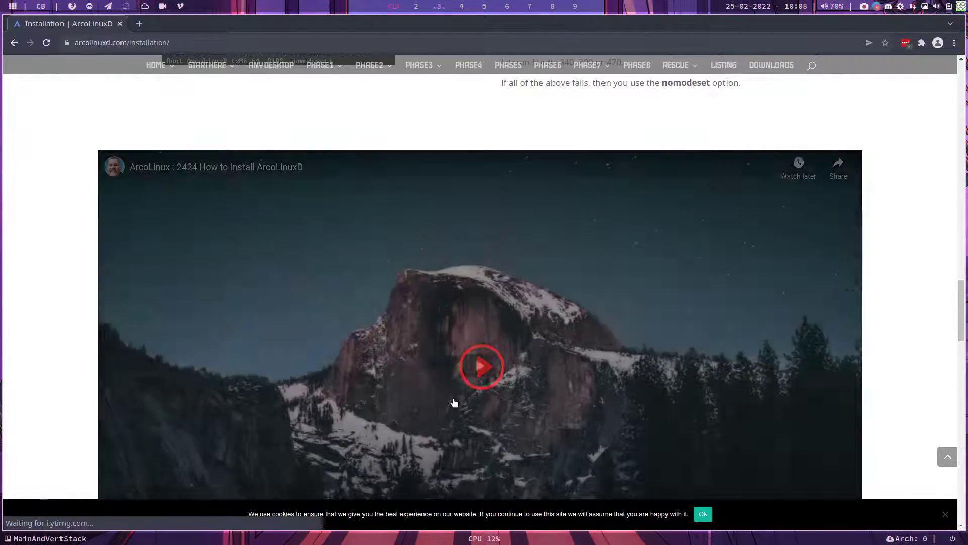
click(453, 402)
scroll(450, 334, down, 2)
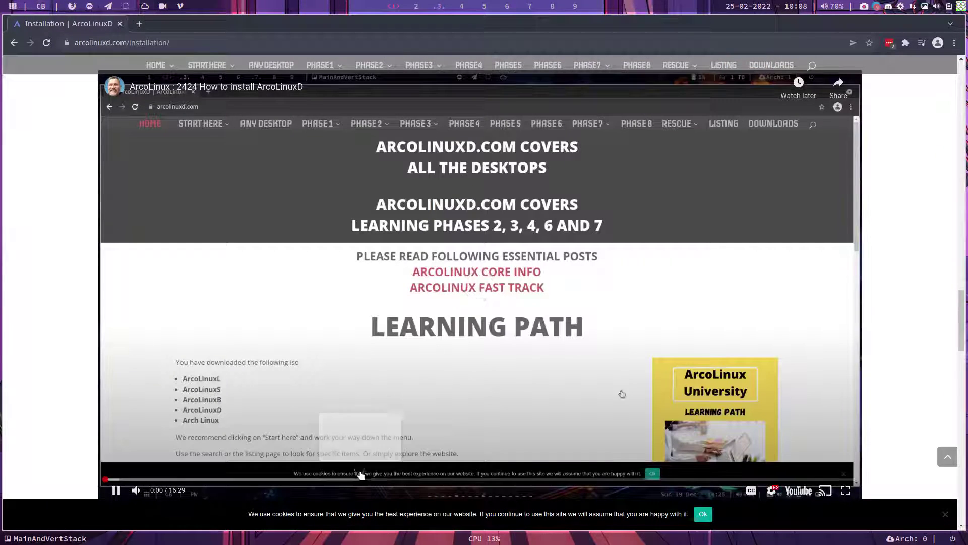
click(401, 479)
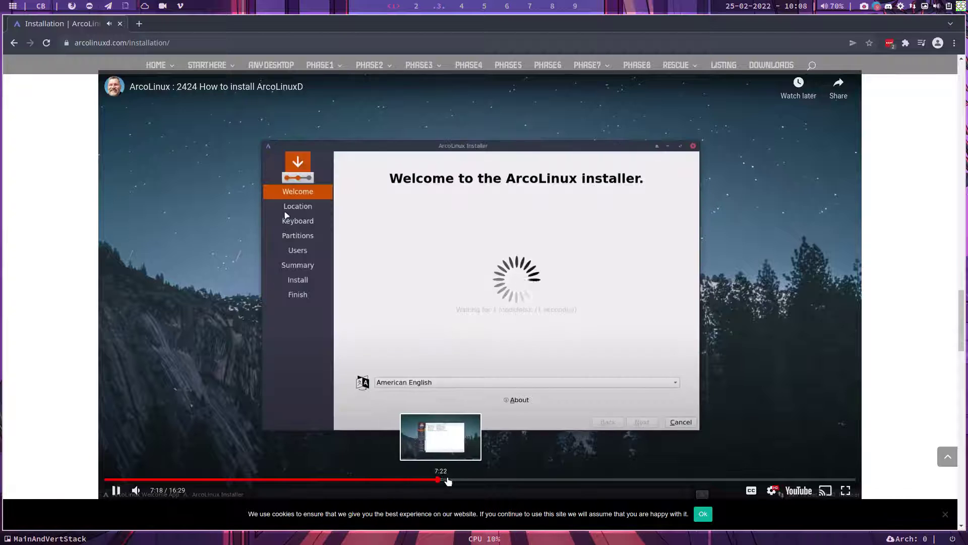
click(438, 479)
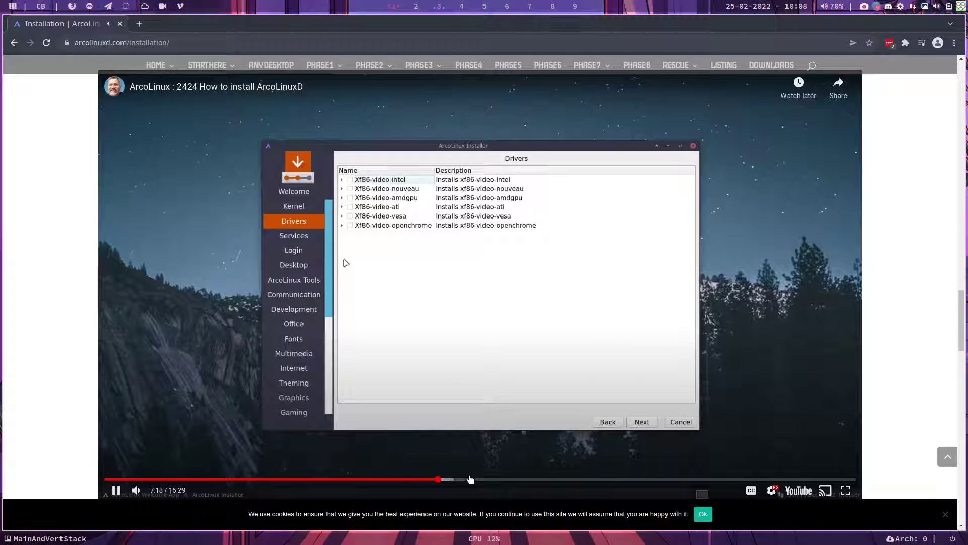
click(482, 479)
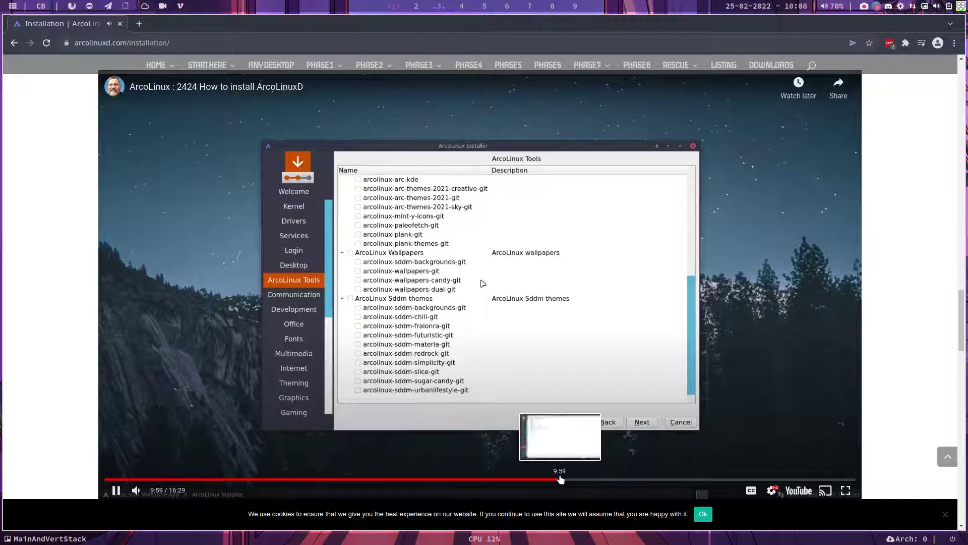
click(604, 479)
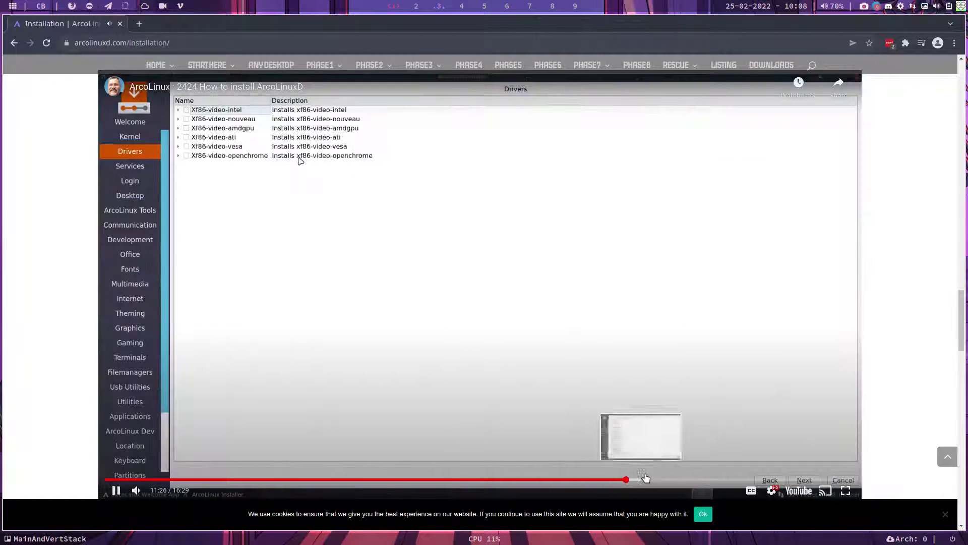
click(659, 479)
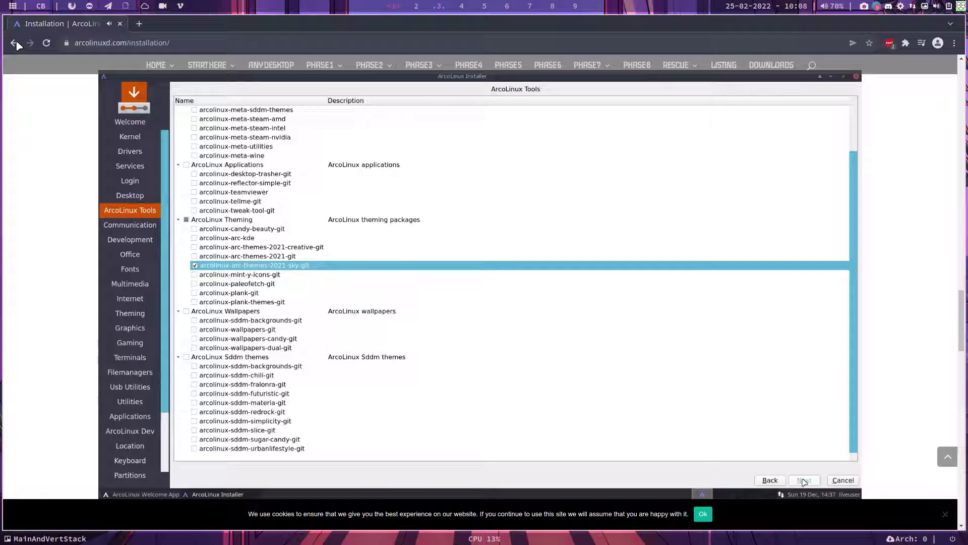
Open arcolinux.com in a new tab, go to Start Here > Installation, and scroll to the install video
click(14, 44)
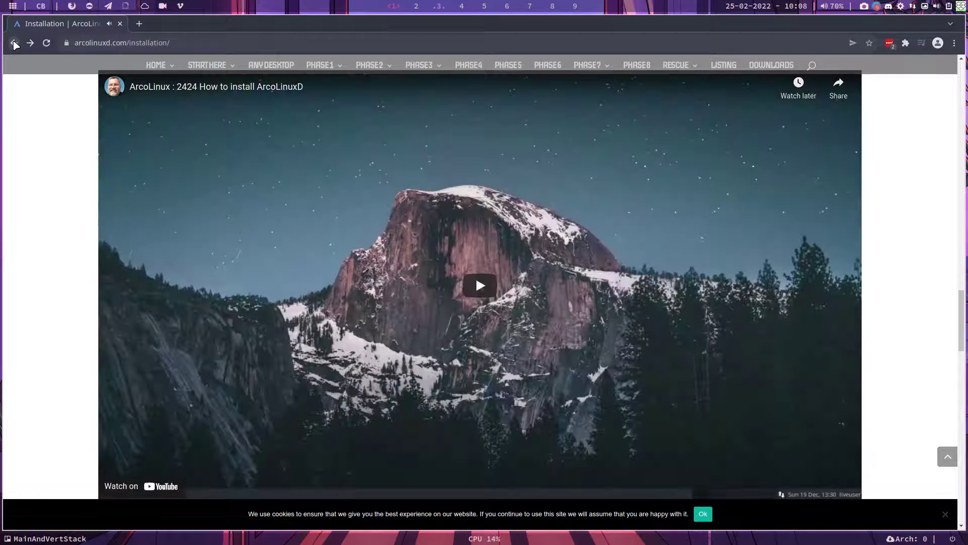
mouse_move(182, 70)
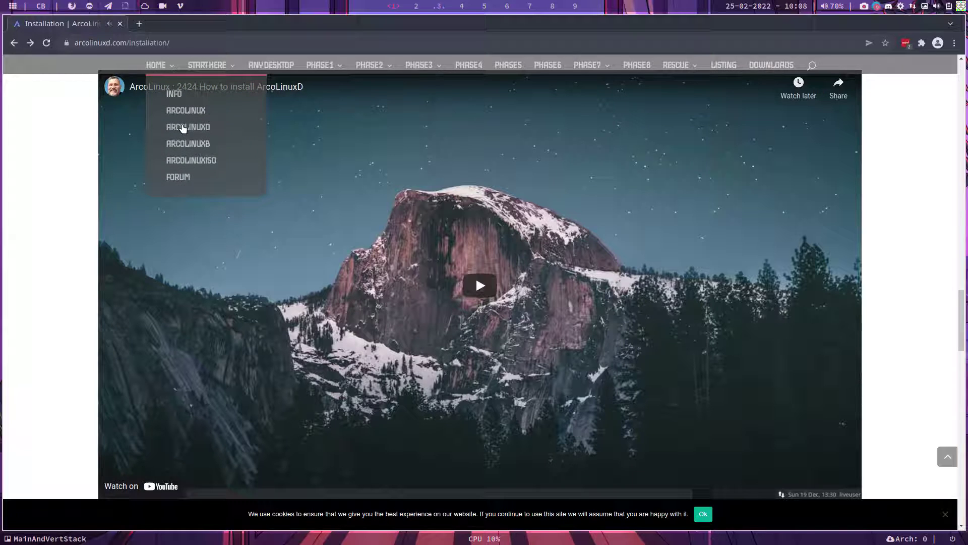
click(192, 113)
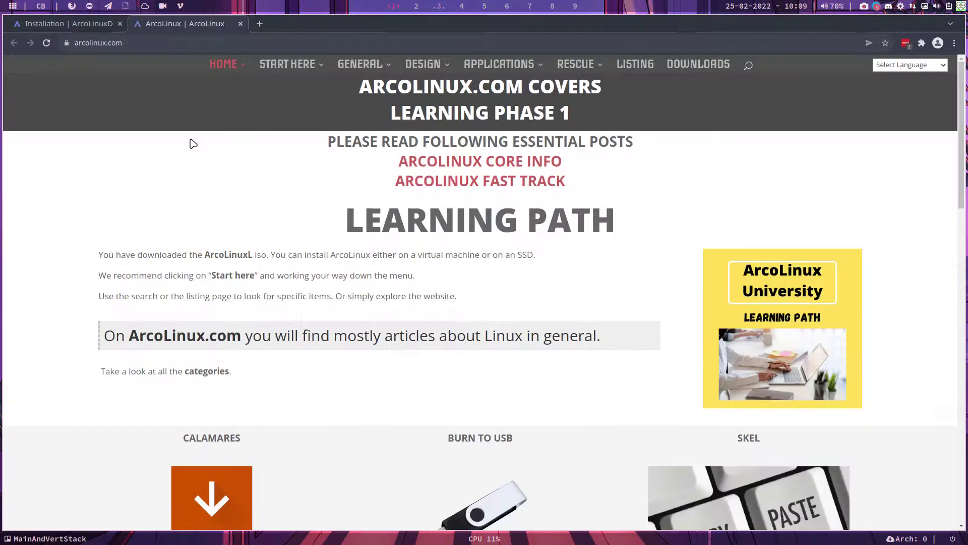
mouse_move(290, 68)
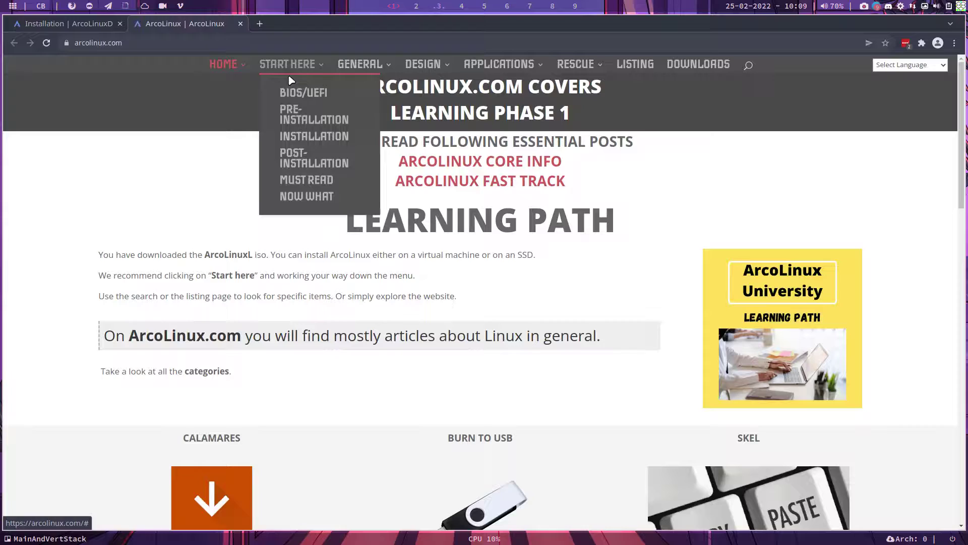
click(302, 138)
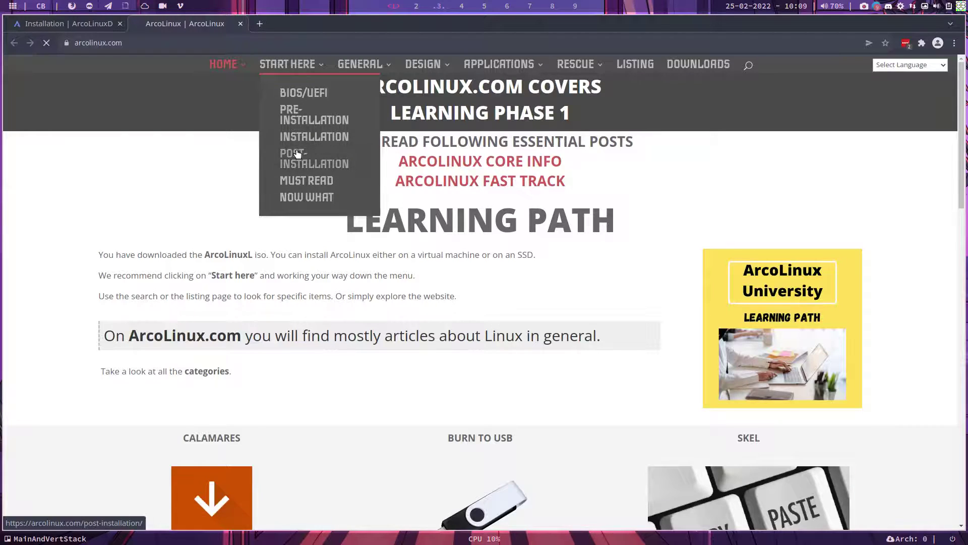
scroll(298, 154, down, 20)
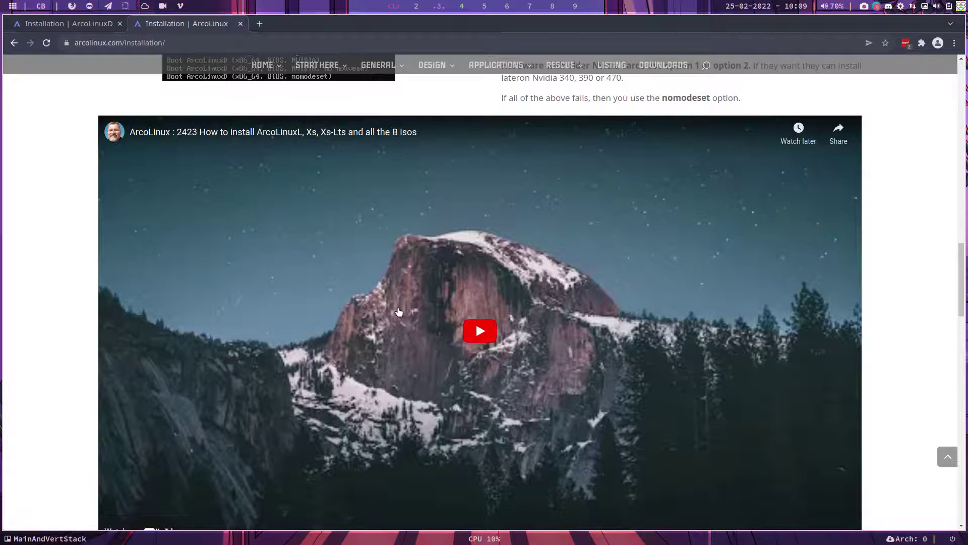
scroll(393, 308, down, 3)
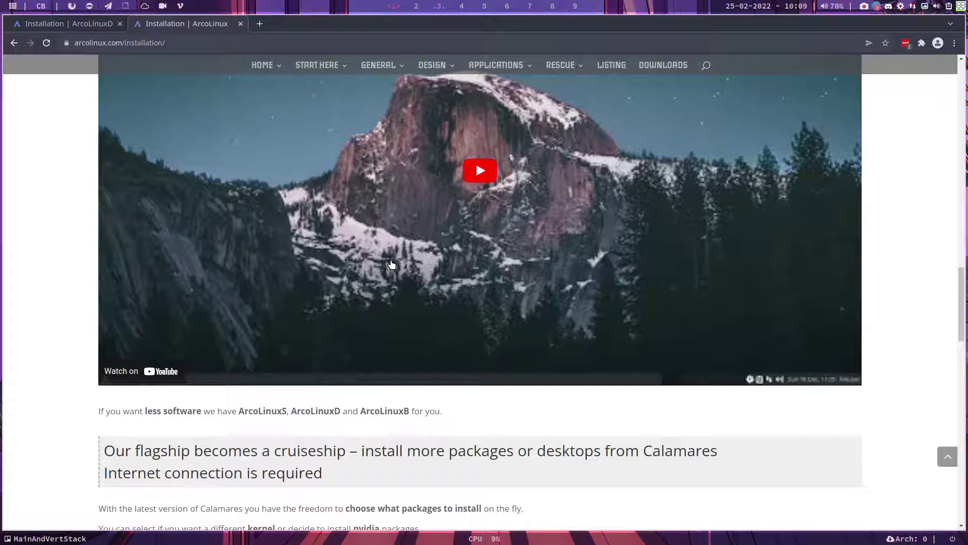
Open ArcoLinuxB's BYOI section, pick the BYOI ArcoLinuxB Wmderland post, and scroll to the Calamares video
mouse_move(272, 65)
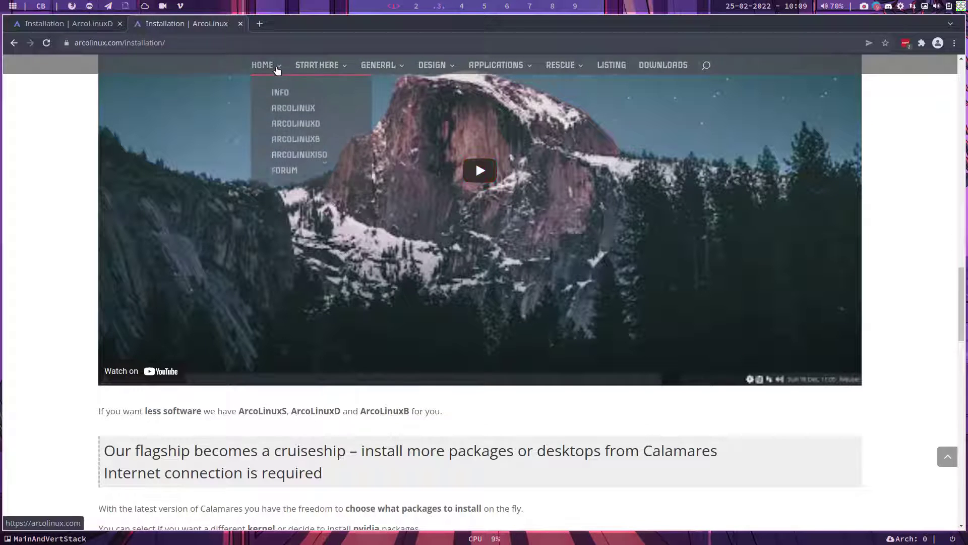
click(302, 145)
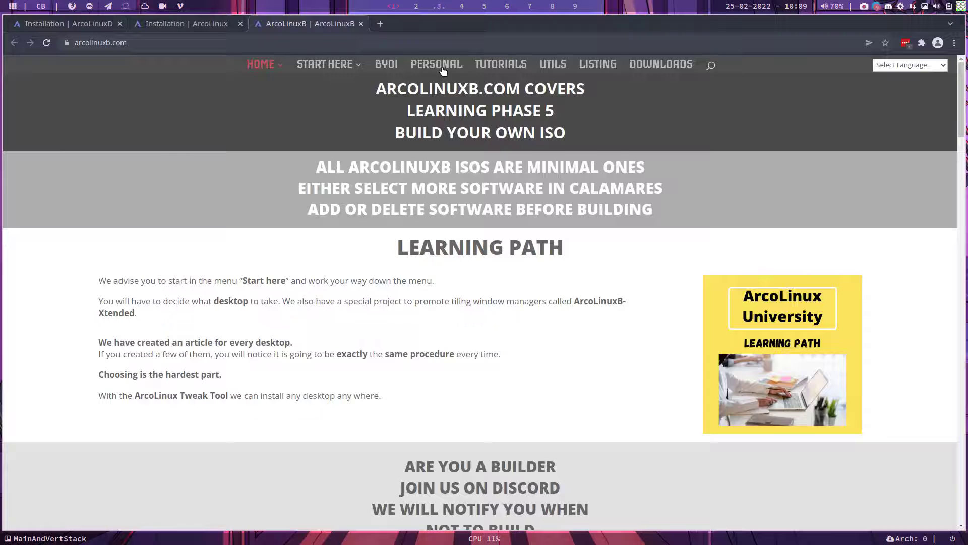
click(387, 64)
scroll(397, 196, down, 3)
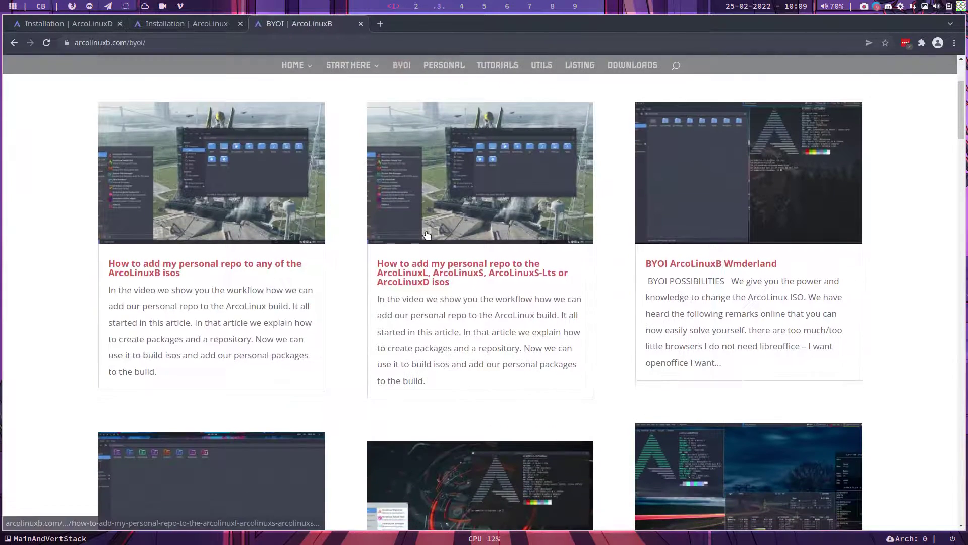
click(696, 319)
scroll(600, 305, down, 12)
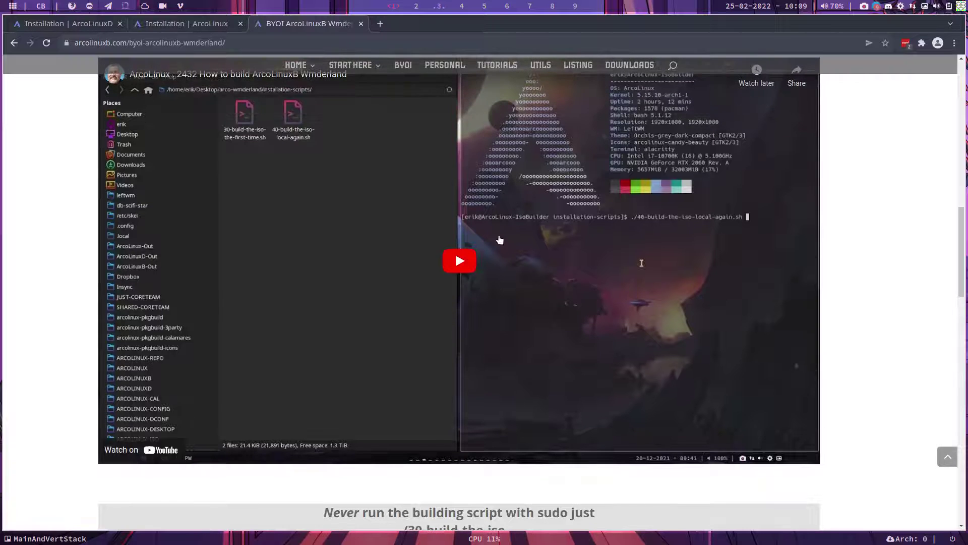
scroll(374, 190, down, 10)
scroll(374, 190, down, 11)
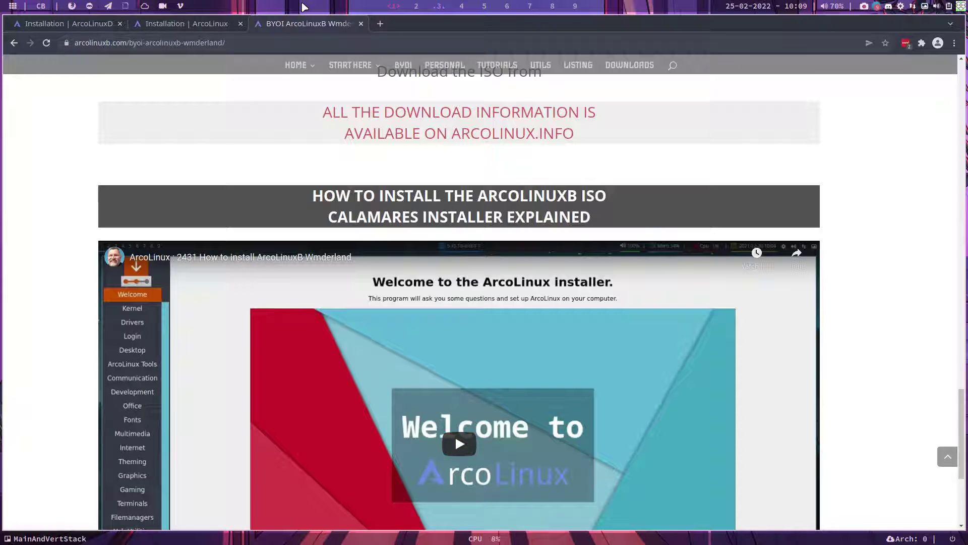
Scroll the Installation | ArcoLinuxD tab back to its top, then follow the site menu's Home link
click(83, 24)
scroll(225, 199, up, 5)
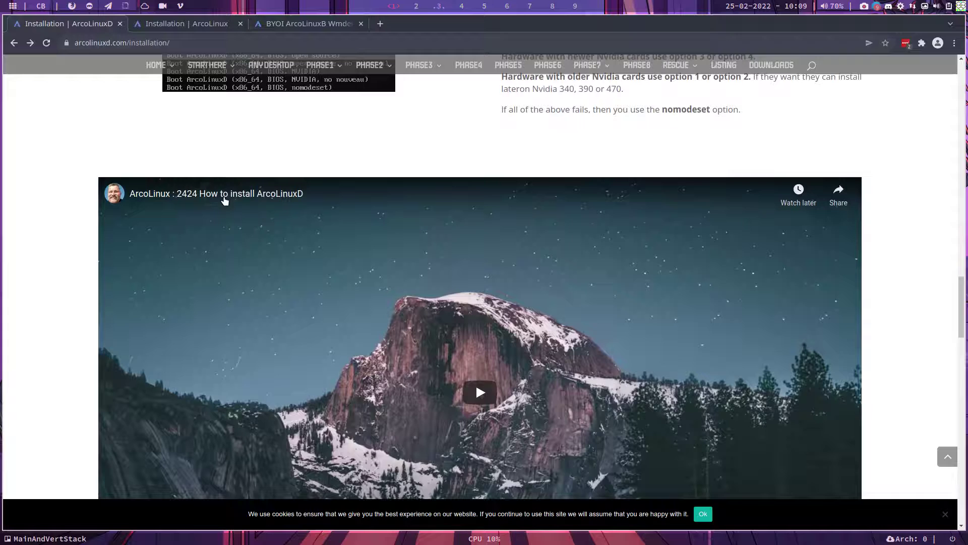
scroll(247, 215, up, 4)
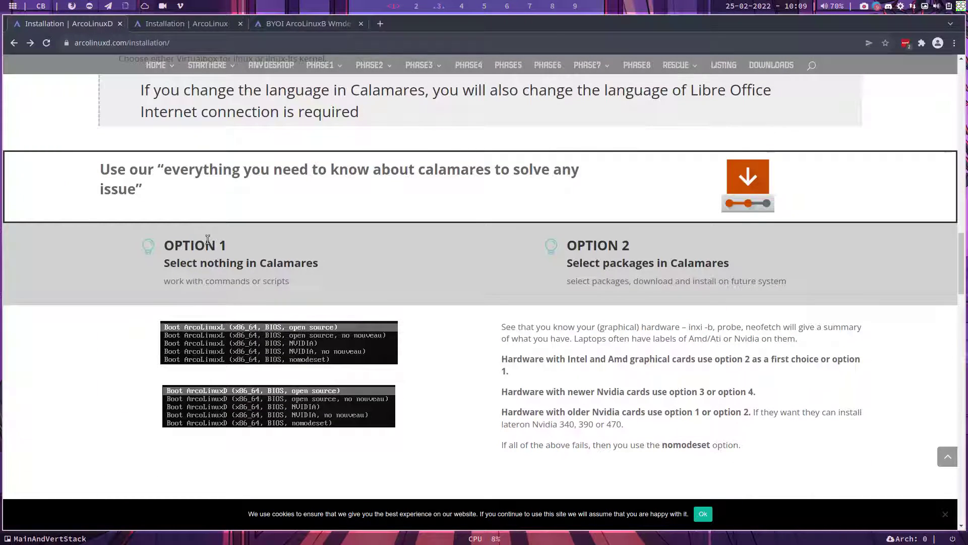
click(416, 7)
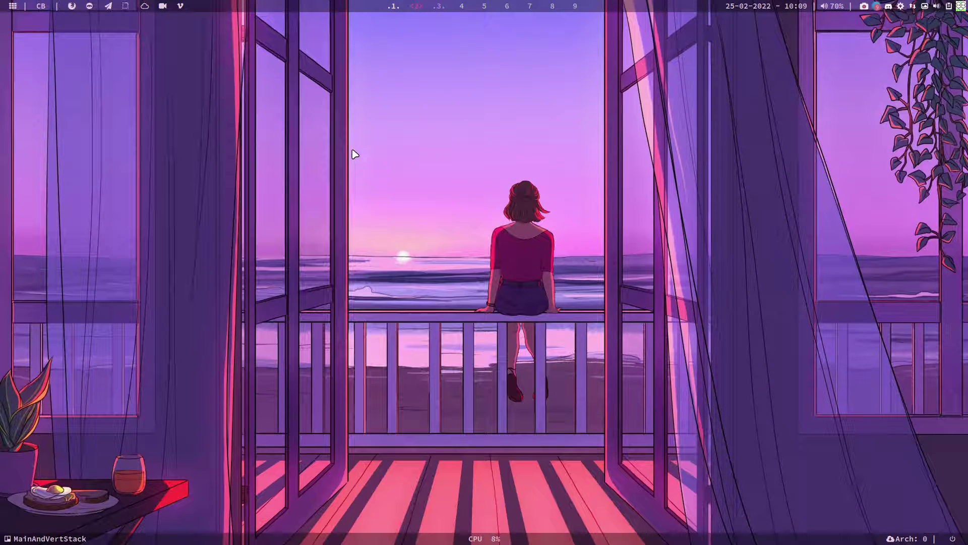
click(397, 6)
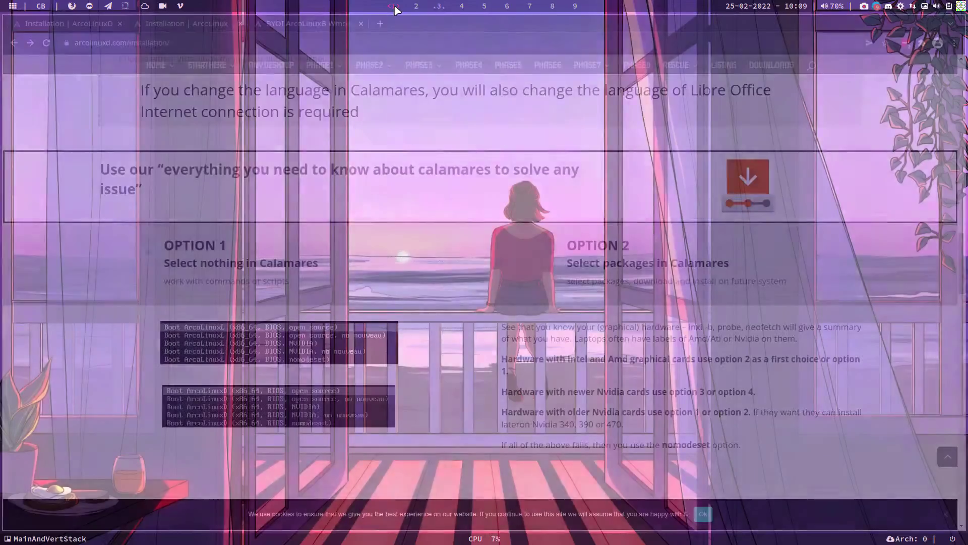
scroll(504, 266, up, 15)
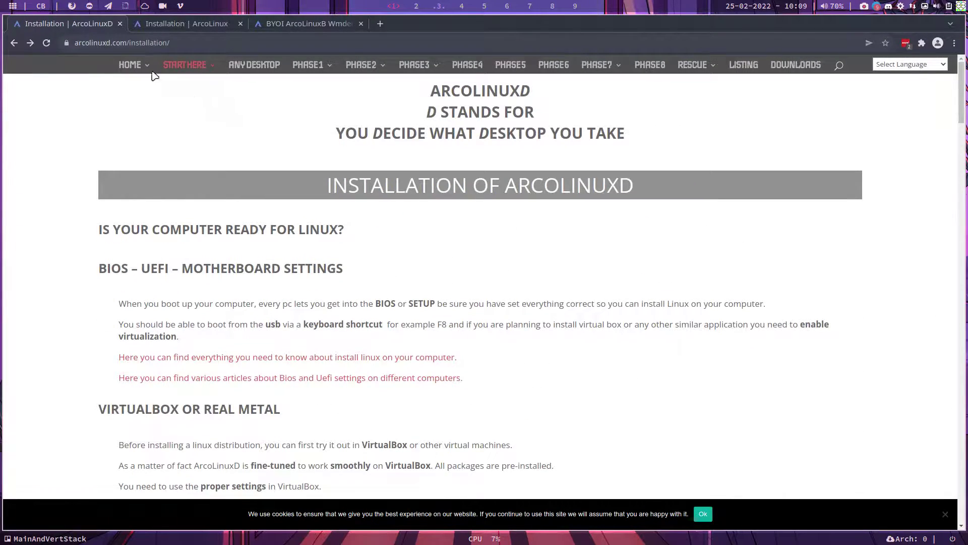
click(130, 65)
Open the Learning Path page in a new tab and scroll through Phases 1–8
click(749, 399)
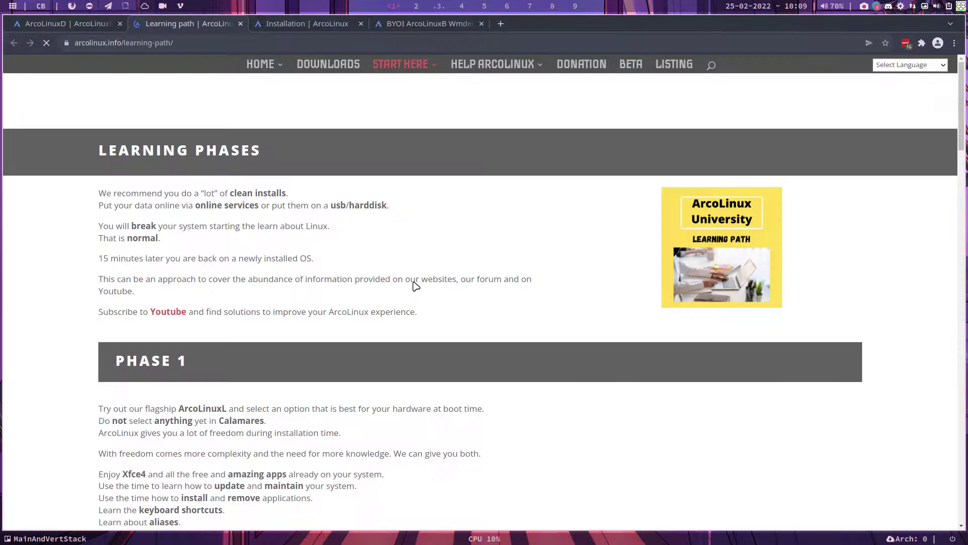
scroll(414, 286, down, 3)
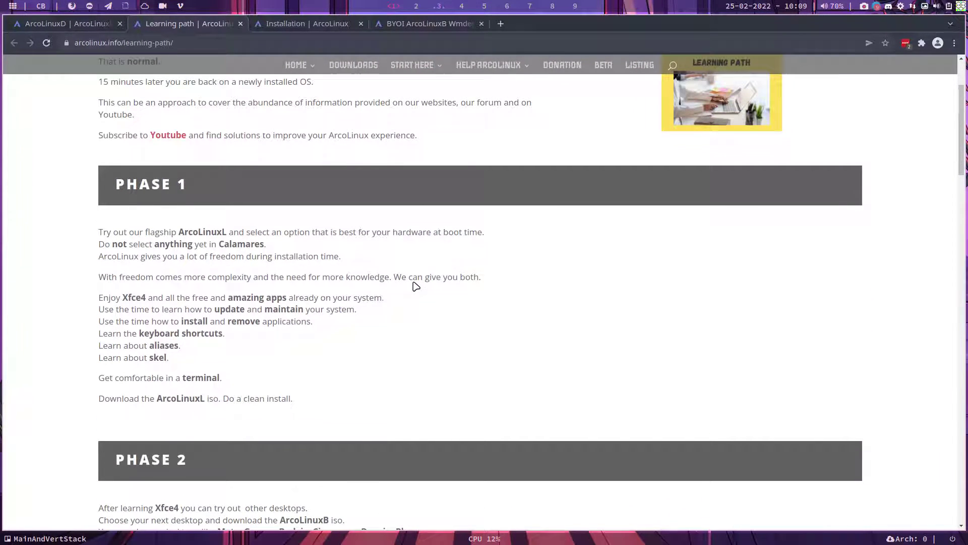
scroll(415, 286, down, 1)
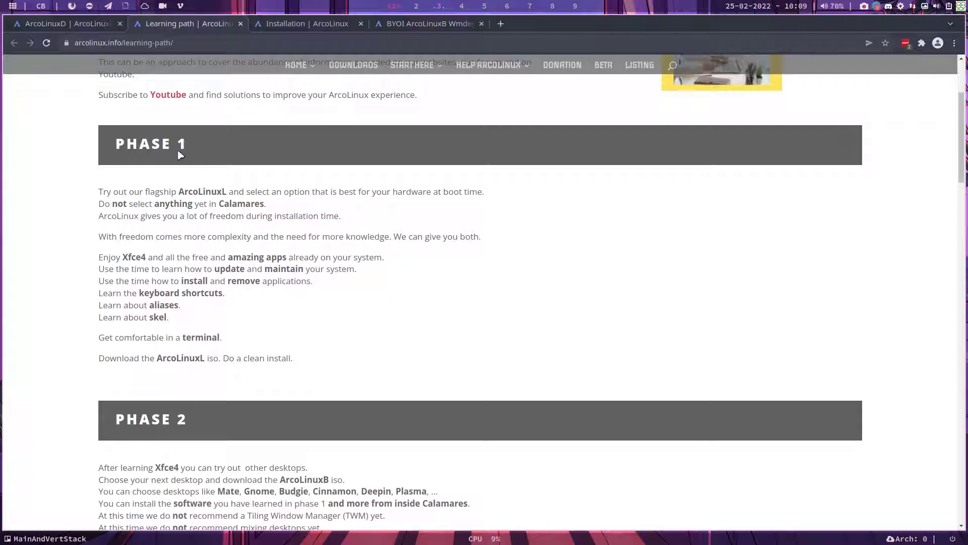
scroll(189, 298, down, 8)
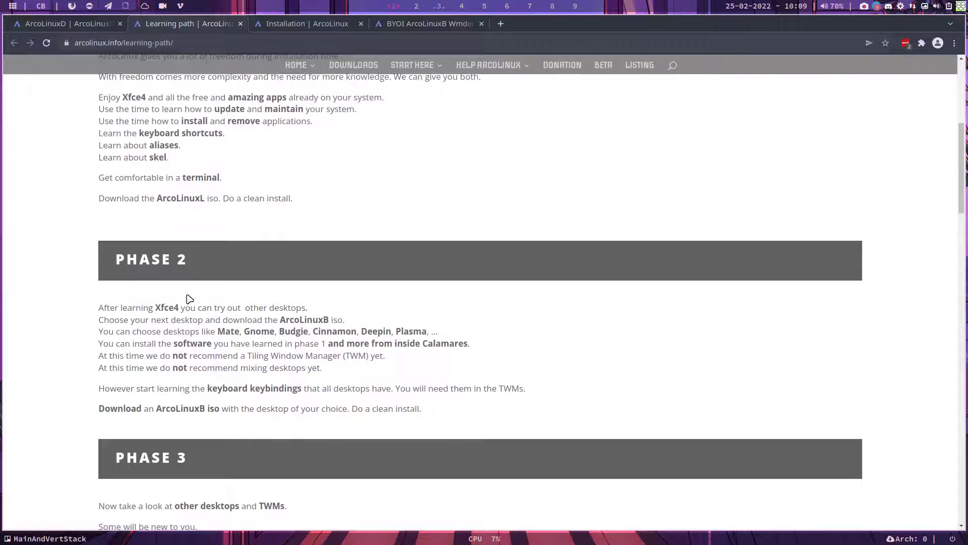
scroll(188, 298, down, 10)
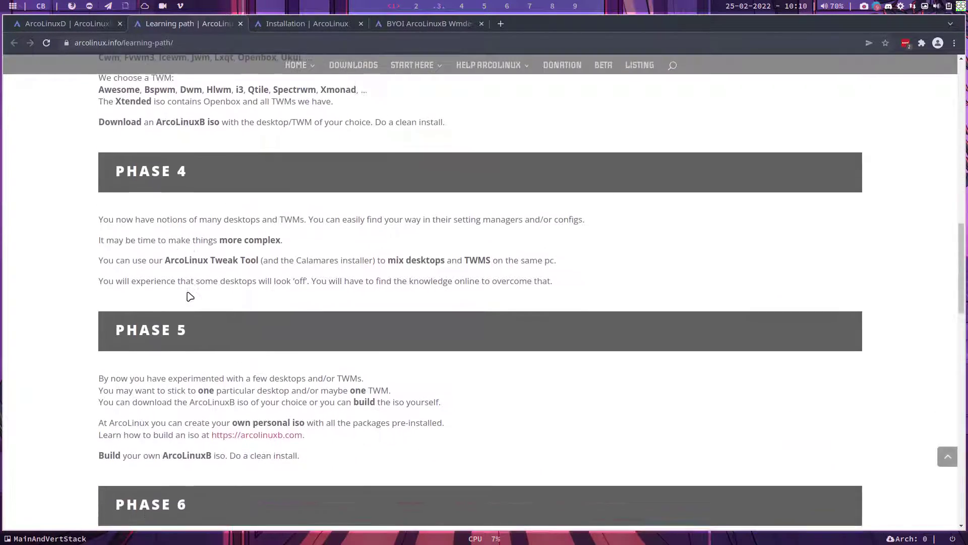
scroll(189, 296, down, 1)
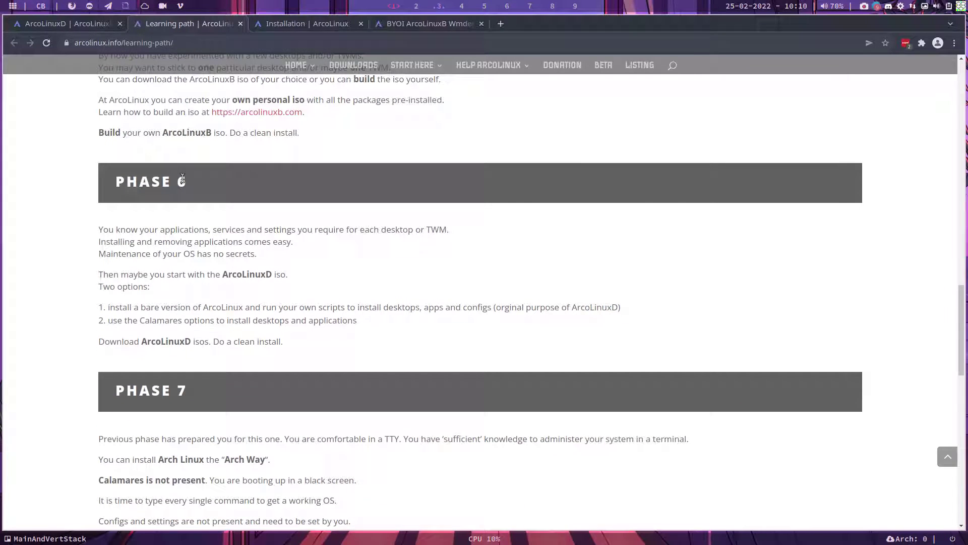
scroll(204, 270, down, 3)
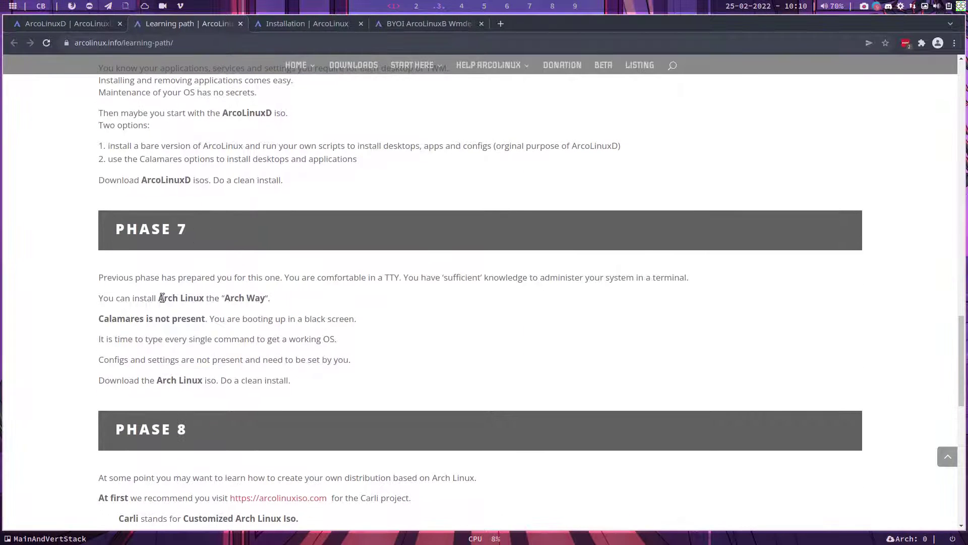
Highlight the line about installing Arch Linux the Arch Way, then switch to workspace 2
drag(150, 299, 283, 298)
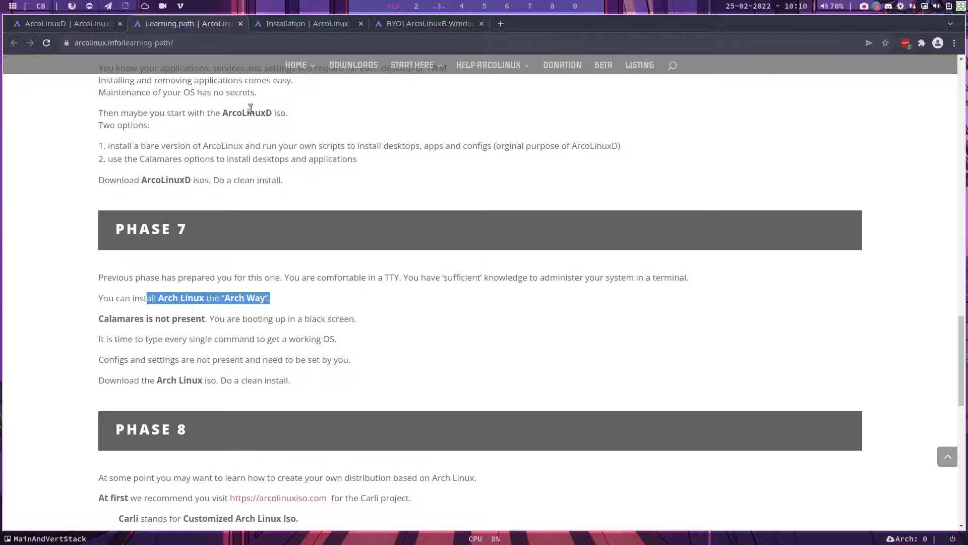
scroll(250, 108, up, 5)
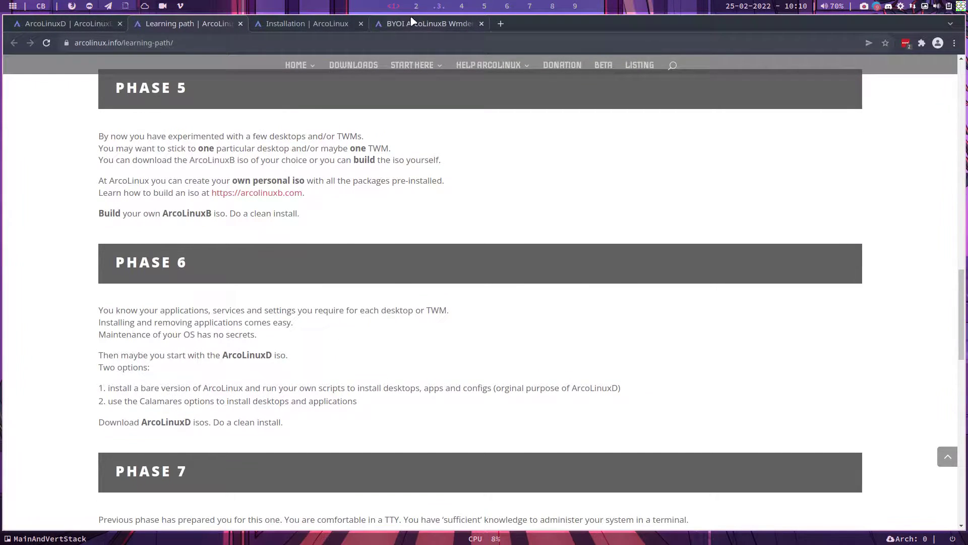
click(416, 7)
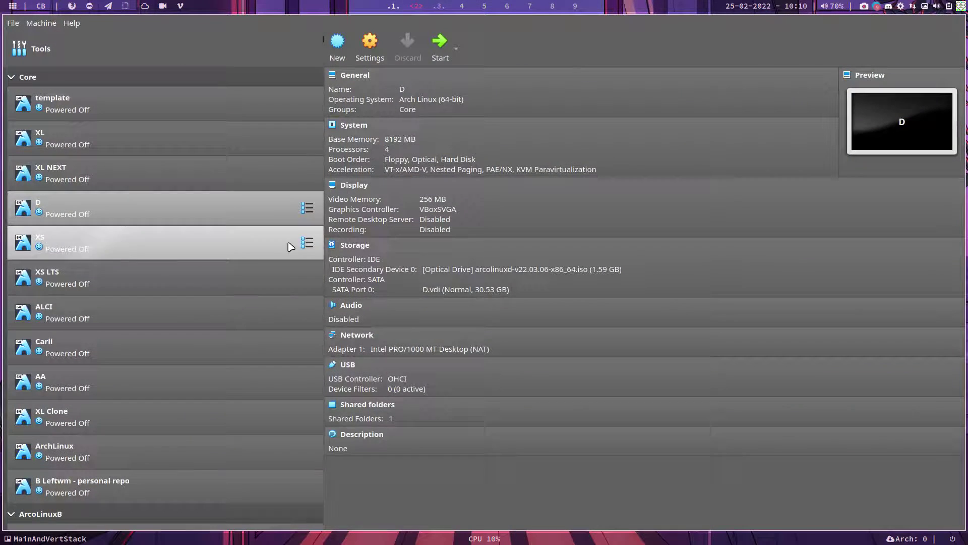
Start VM D, review the nomodeset and NVIDIA boot entries, then boot the first open source entry
click(440, 45)
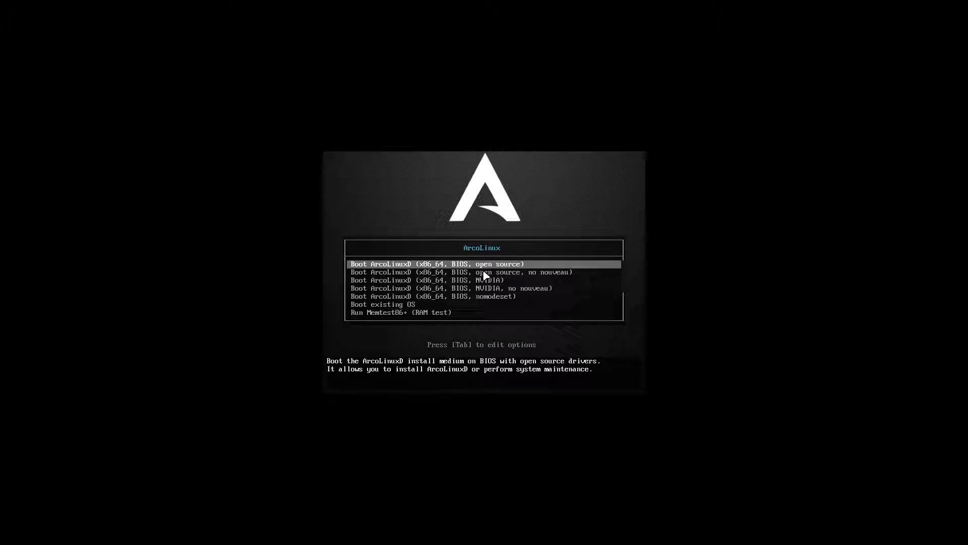
key(Down)
key(Down)
key(Down)
key(Down)
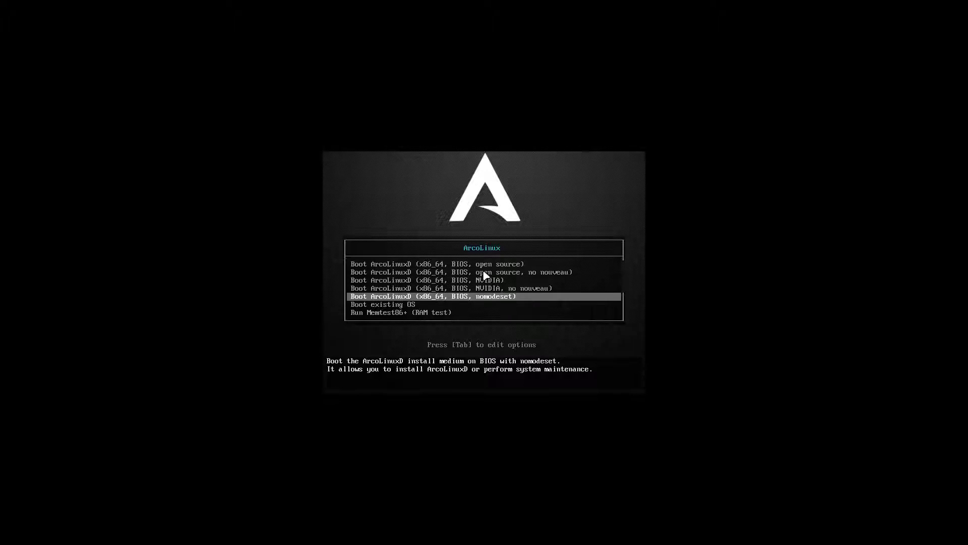
key(Up)
key(Up)
key(Up)
key(Up)
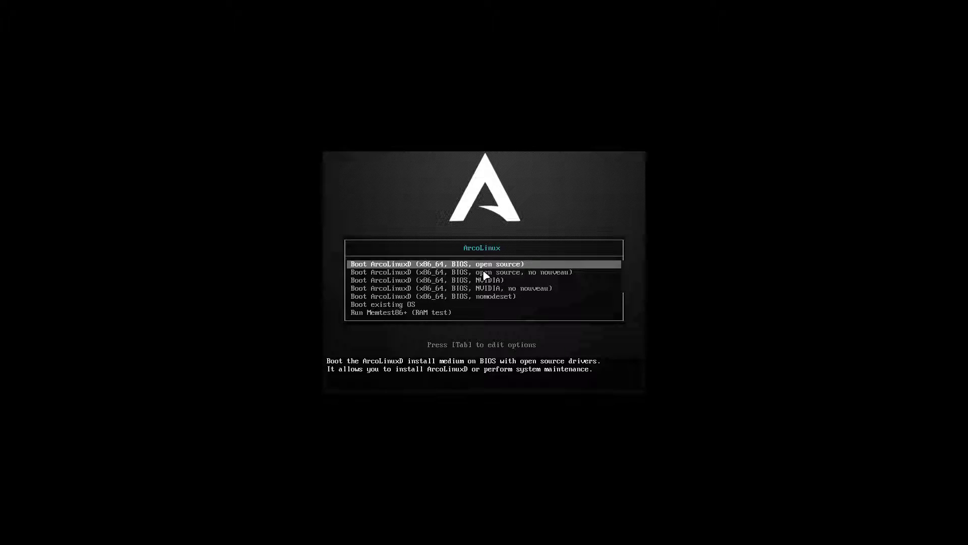
key(Down)
key(Down)
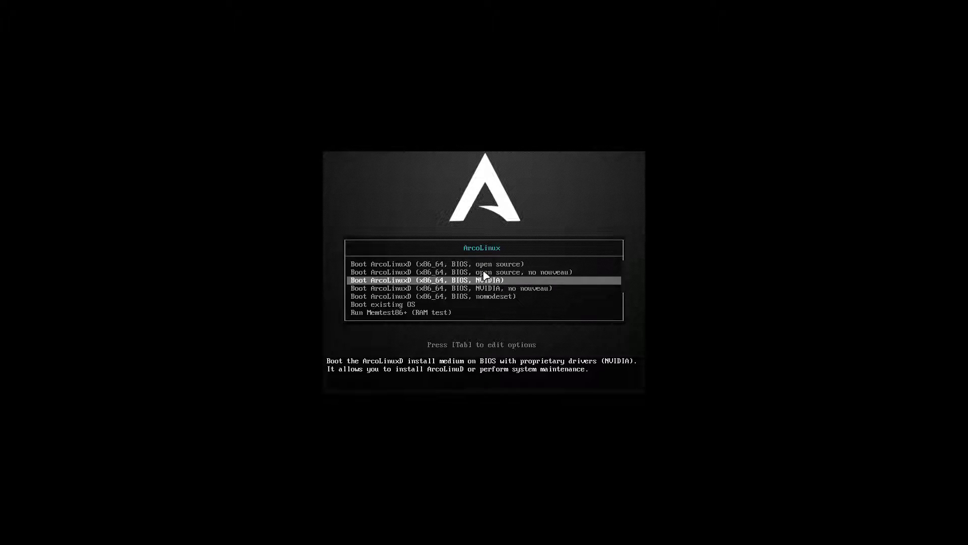
key(Down)
key(Down)
key(Up)
key(Up)
key(Up)
key(Up)
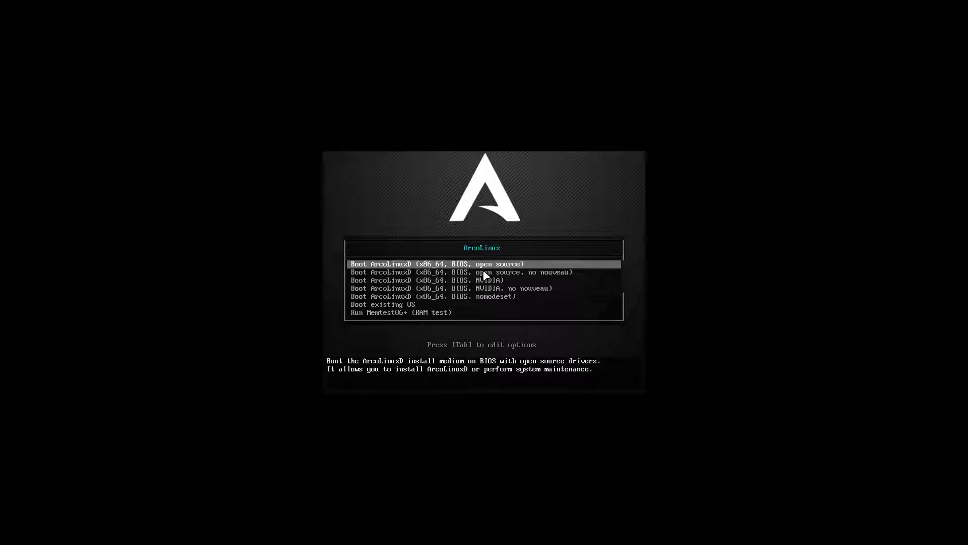
key(Return)
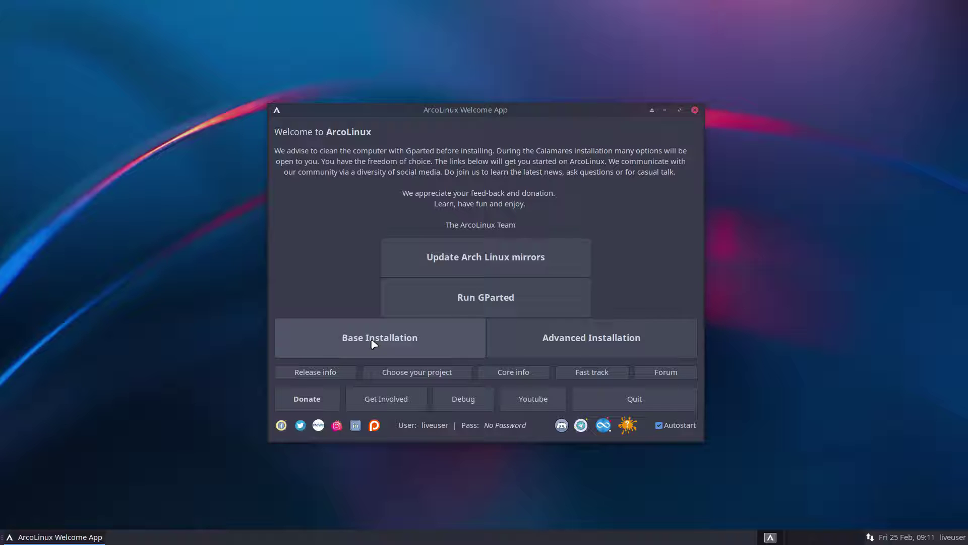
Launch the ArcoLinux base installer and advance to partitioning with a Belgian keyboard layout
click(399, 339)
click(424, 345)
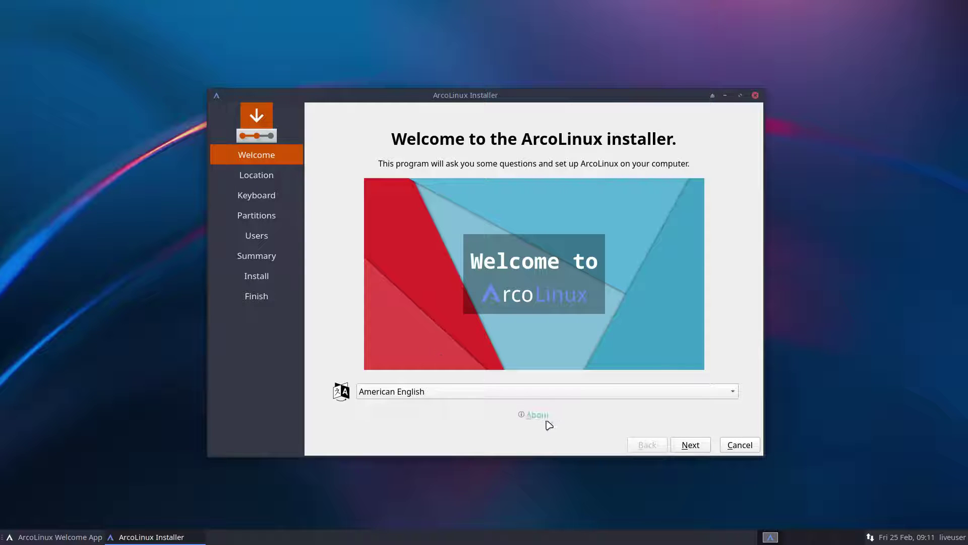
click(690, 445)
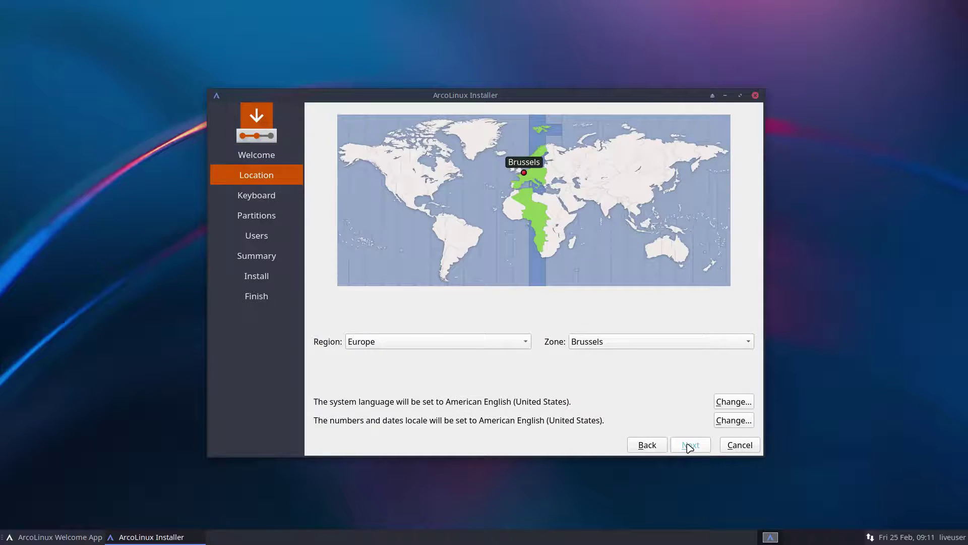
click(690, 446)
scroll(418, 305, up, 4)
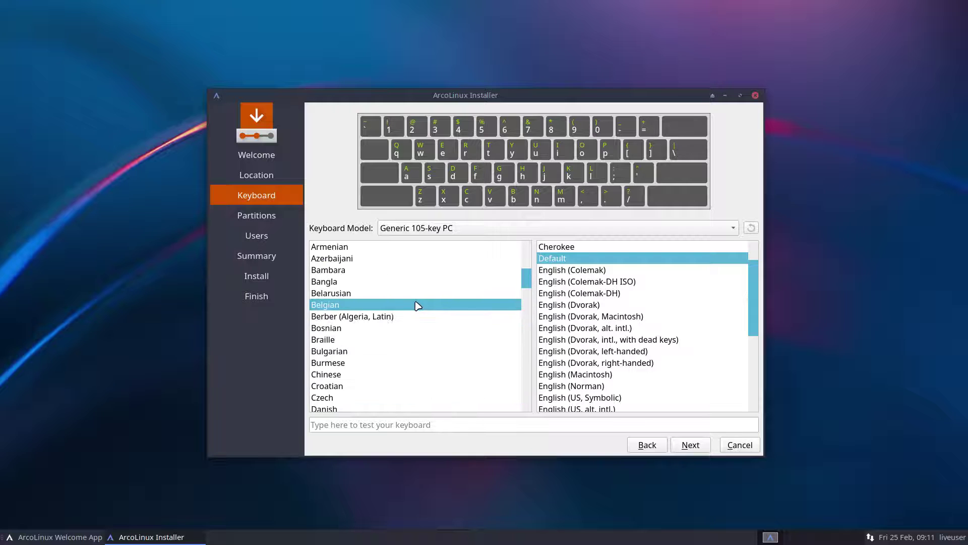
click(366, 306)
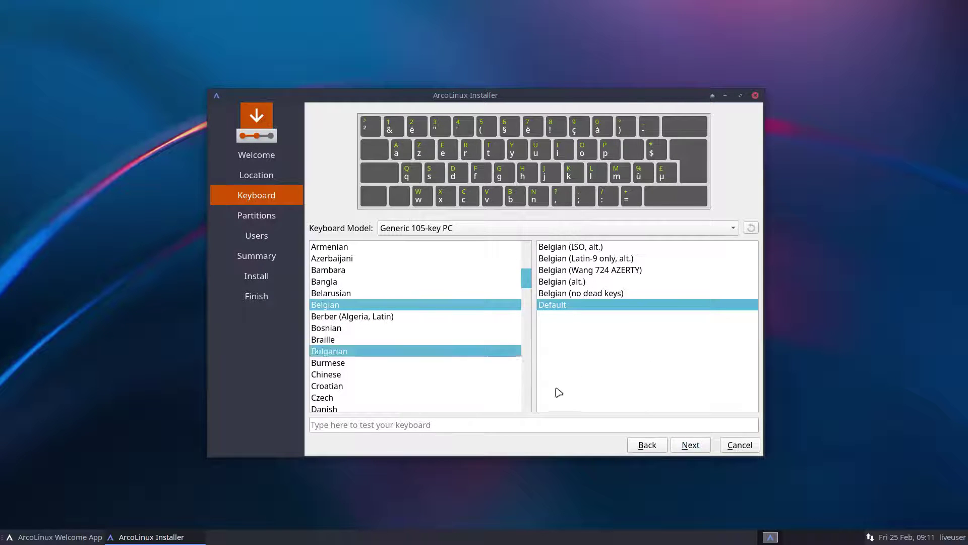
click(691, 445)
Choose to erase the whole disk and fill in the user's name, login and password
click(380, 198)
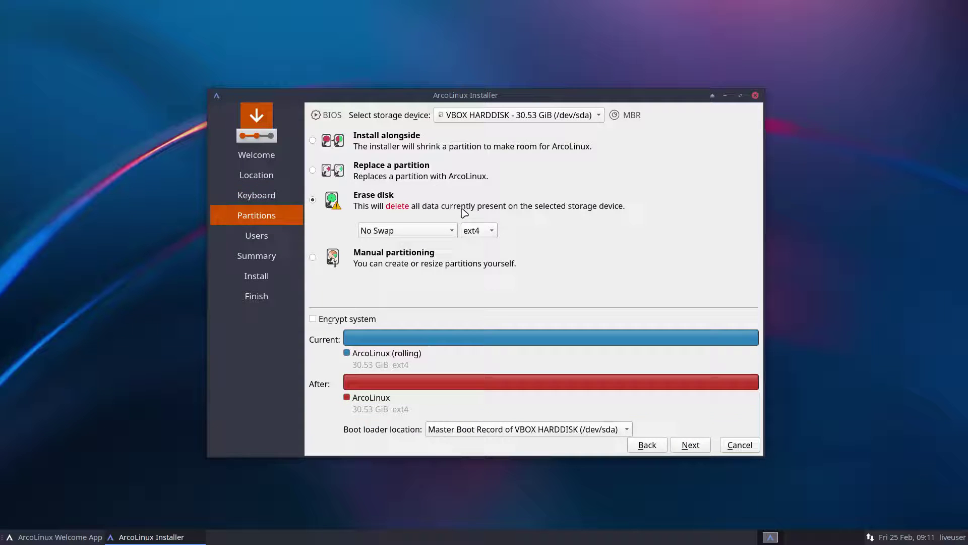
click(691, 445)
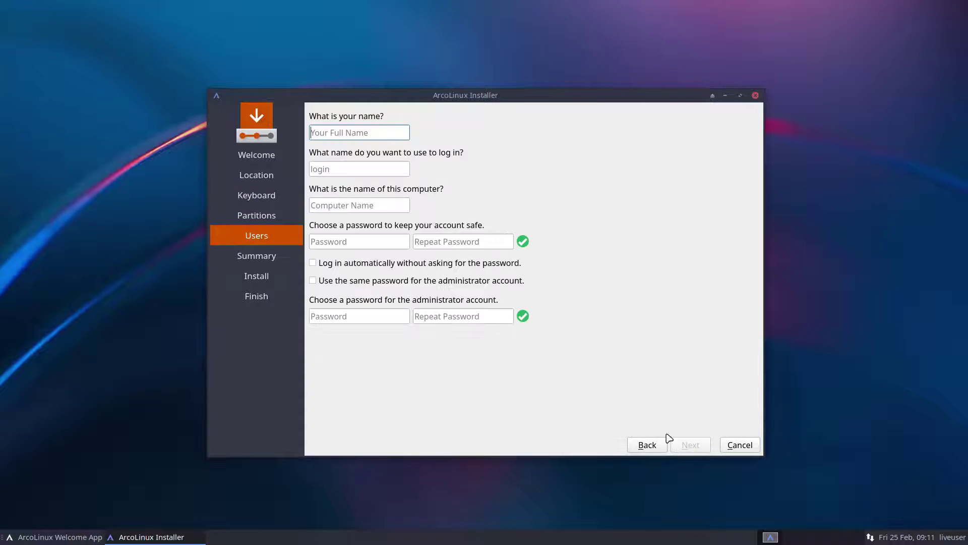
key(Tab)
key(Tab)
key(Tab)
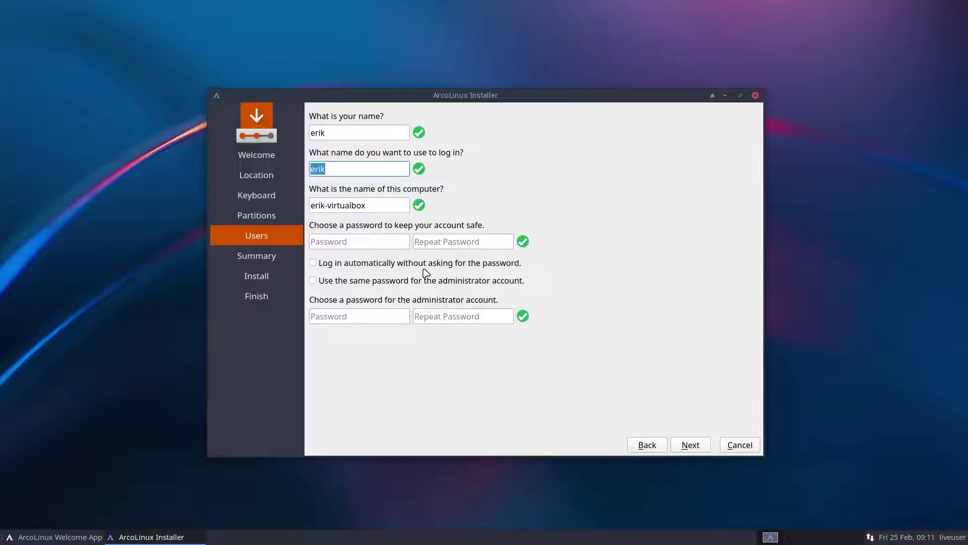
key(Tab)
Enable automatic login and reuse the user password for the administrator account
key(Tab)
key(space)
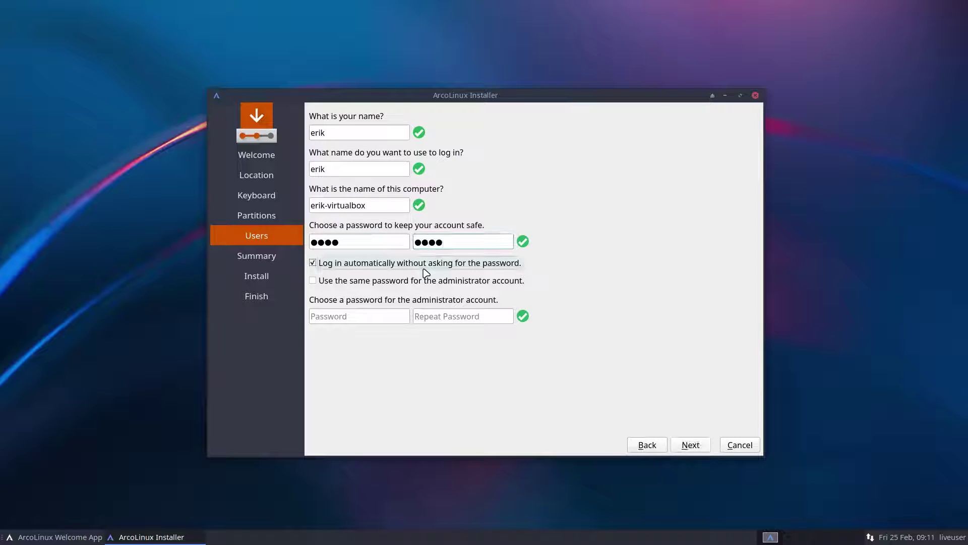
key(Tab)
key(space)
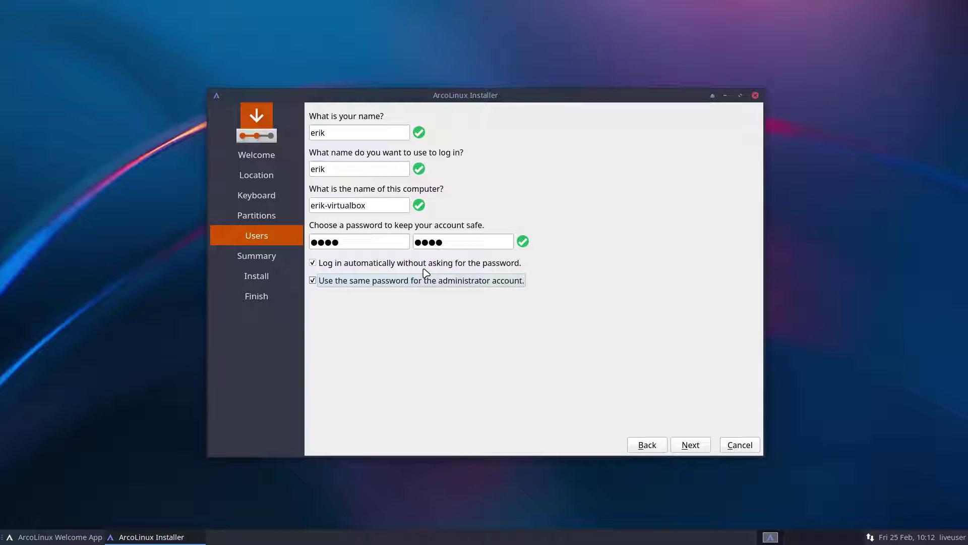
click(352, 263)
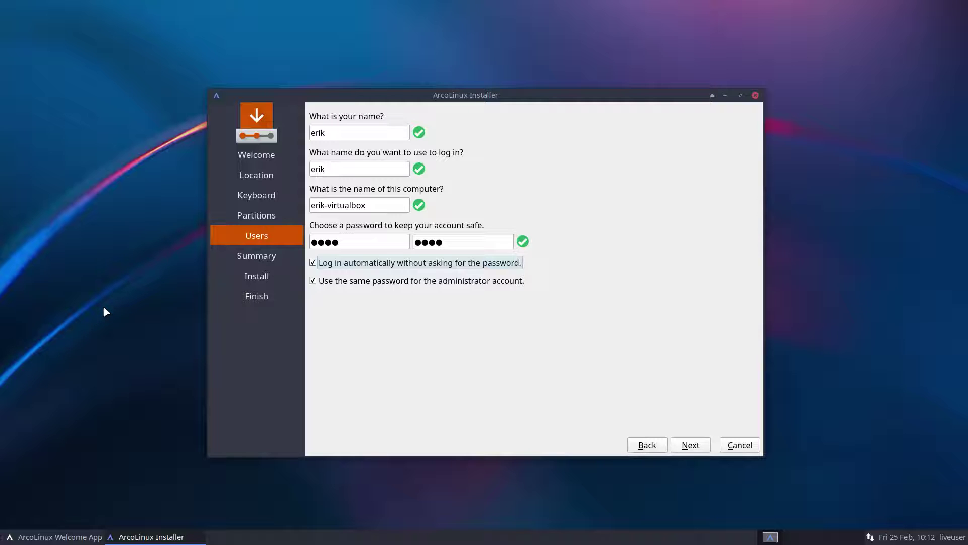
Accept the summary and confirm Install now to erase /dev/sda and install ArcoLinux
click(700, 446)
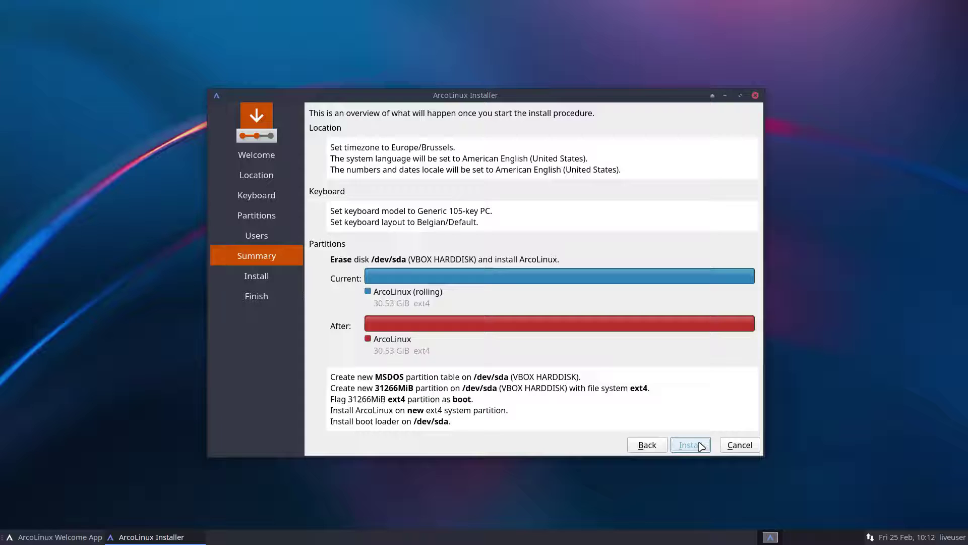
click(701, 446)
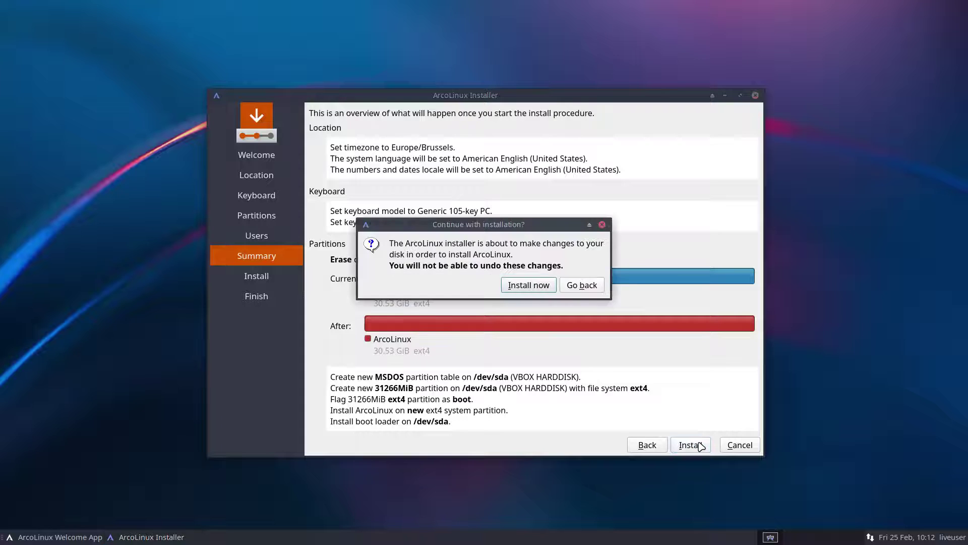
click(537, 287)
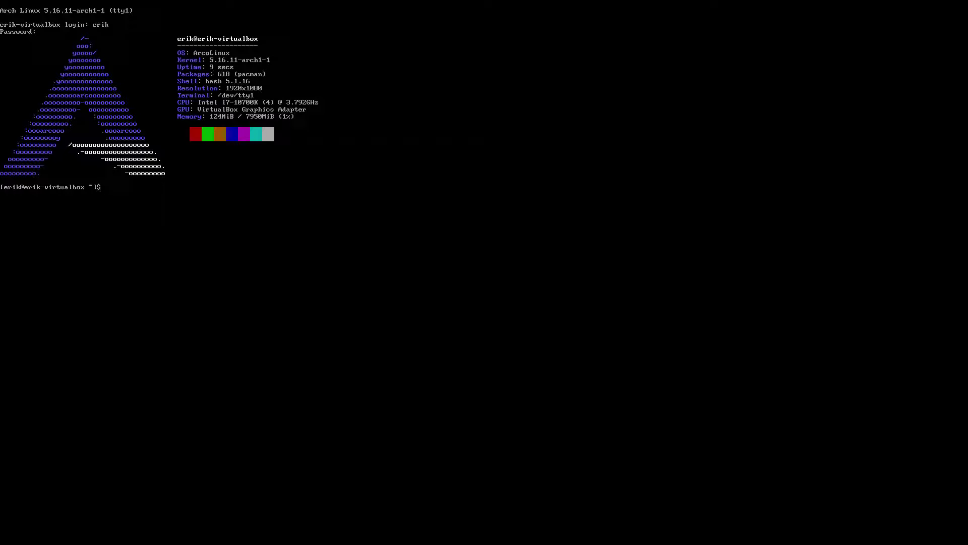
List arcolinux-prefixed installed packages via tab completion of 'sudo pacman -R arcolinux', then erase it
text(sudo pacman -R arcolinux)
key(Tab)
key(Tab)
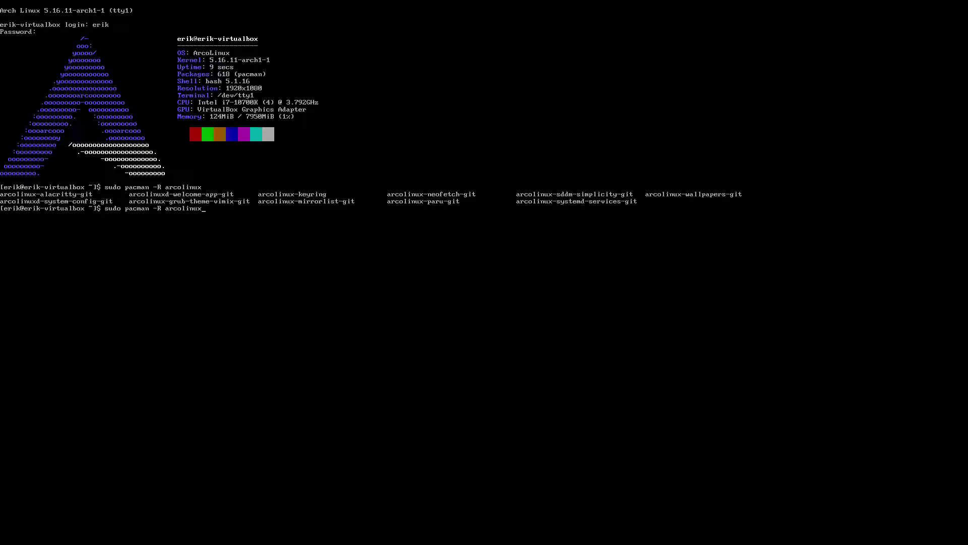
key(BackSpace)
key(BackSpace)
key(BackSpace)
key(BackSpace)
key(BackSpace)
key(BackSpace)
key(BackSpace)
key(BackSpace)
key(BackSpace)
key(BackSpace)
key(BackSpace)
key(BackSpace)
key(BackSpace)
key(BackSpace)
key(BackSpace)
key(BackSpace)
key(BackSpace)
key(BackSpace)
key(BackSpace)
key(BackSpace)
List all installed packages with sudo pacman -Q, authenticating with the sudo password
text(sudo pa)
text(cma)
text(n -S)
text(Q)
key(Return)
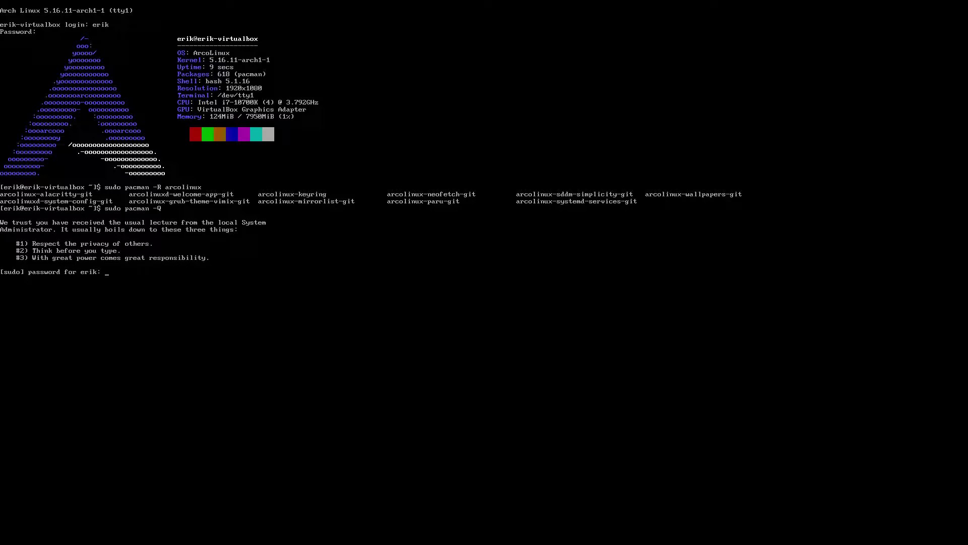
key(Return)
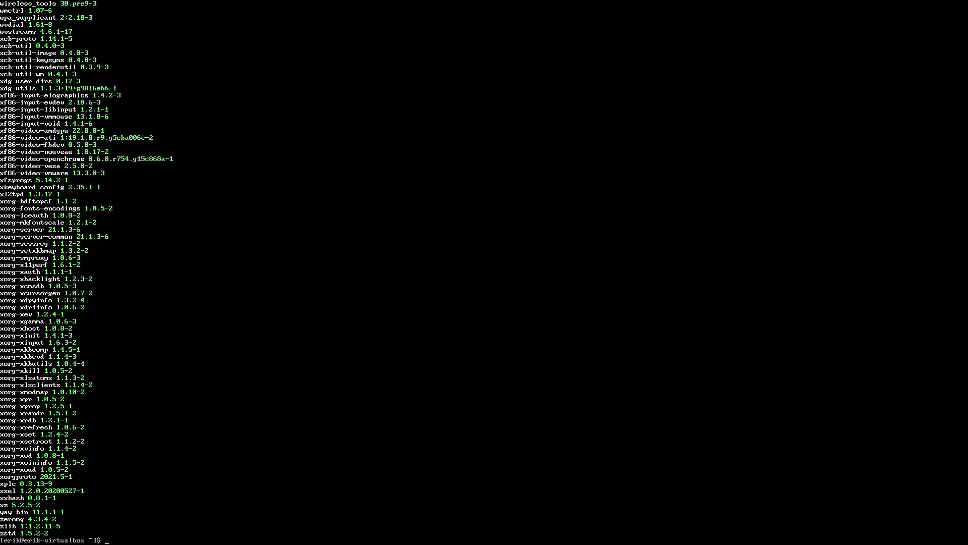
Discard the drafted desktop install command and clear the screen, leaving empty prompts
text(sudo pacman -S xfce4)
key(BackSpace)
key(BackSpace)
key(BackSpace)
text(mate)
key(BackSpace)
key(BackSpace)
key(BackSpace)
key(BackSpace)
text(cin)
key(BackSpace)
key(BackSpace)
key(BackSpace)
key(BackSpace)
key(BackSpace)
key(BackSpace)
key(BackSpace)
key(BackSpace)
key(BackSpace)
key(BackSpace)
key(BackSpace)
key(BackSpace)
key(BackSpace)
key(BackSpace)
key(BackSpace)
key(BackSpace)
key(BackSpace)
key(BackSpace)
key(BackSpace)
key(BackSpace)
text(clear)
key(Return)
key(Return)
key(Return)
key(Return)
key(Return)
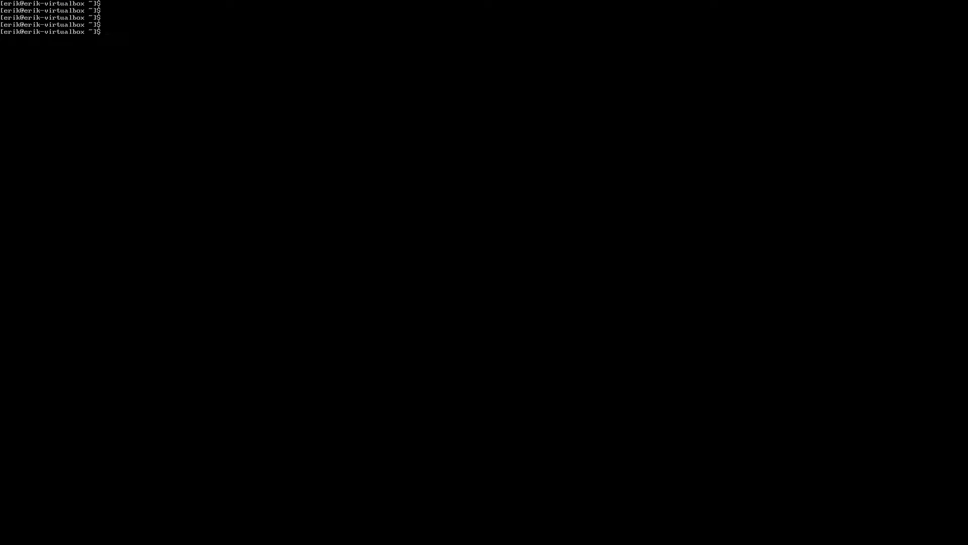
Install the xfce4 and xfce4-goodies groups with pacman, keeping the default jack2 provider
text(sudo pacman -S xfr)
key(BackSpace)
key(BackSpace)
text(fr)
key(BackSpace)
text(ce4 xfce4-goodies)
key(Return)
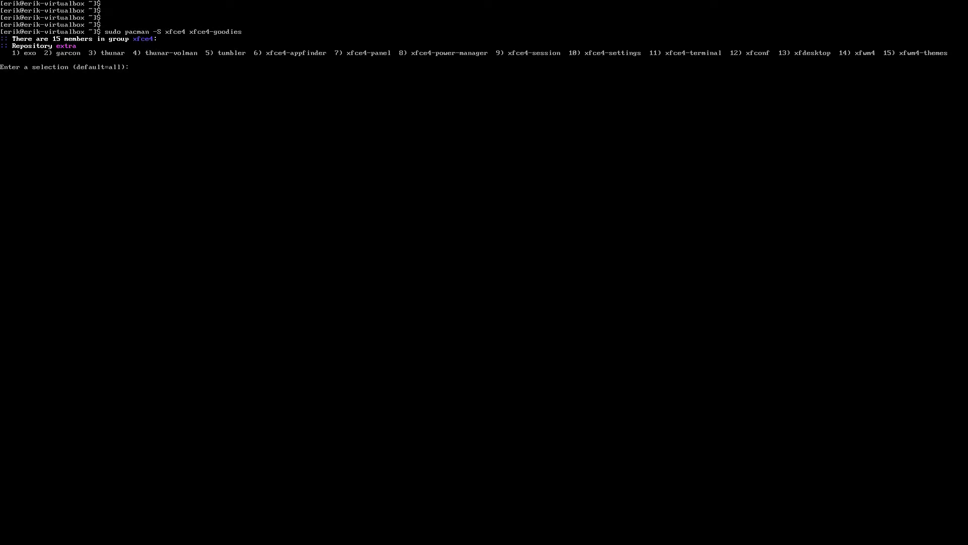
key(Return)
key(Return)
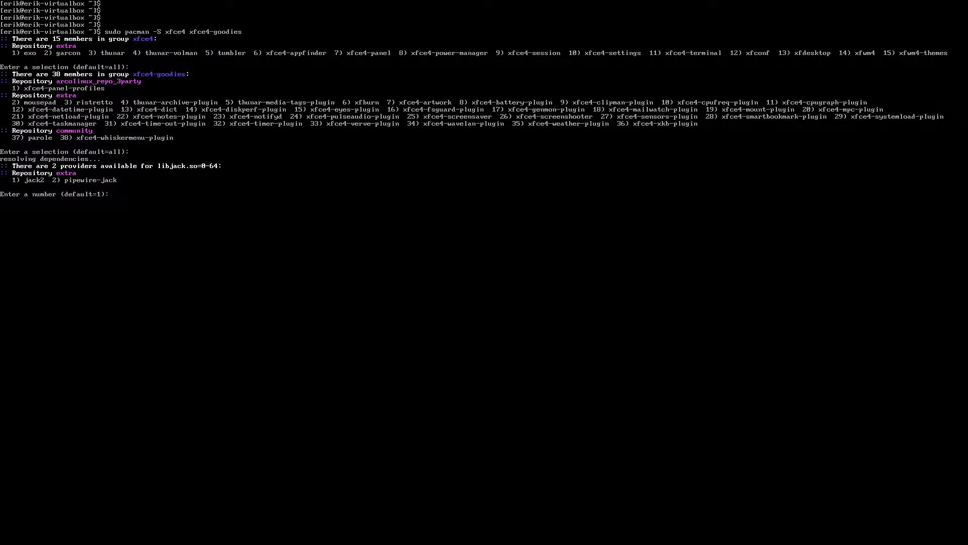
key(Return)
key(Return)
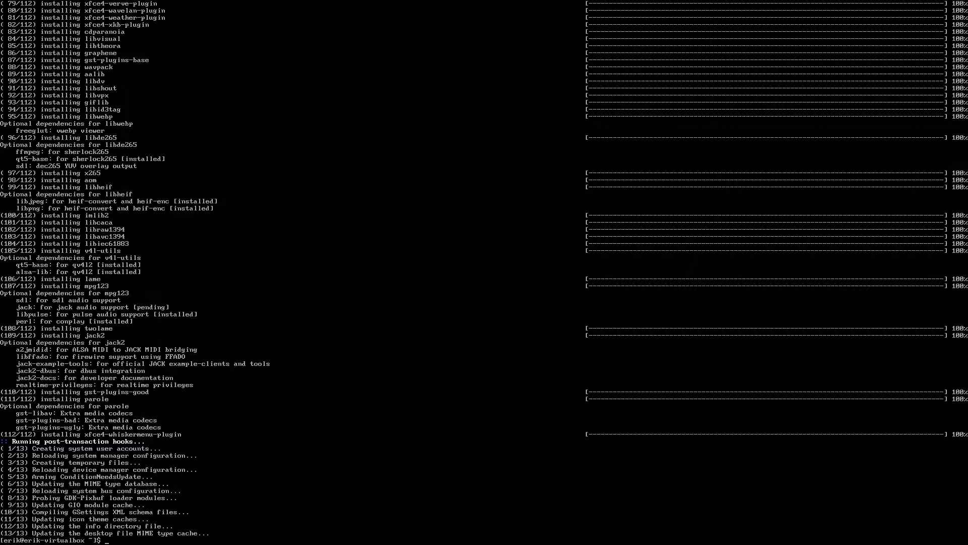
Install the sddm package with sudo pacman -S sddm
text(sudo pacman -S sddm)
key(Return)
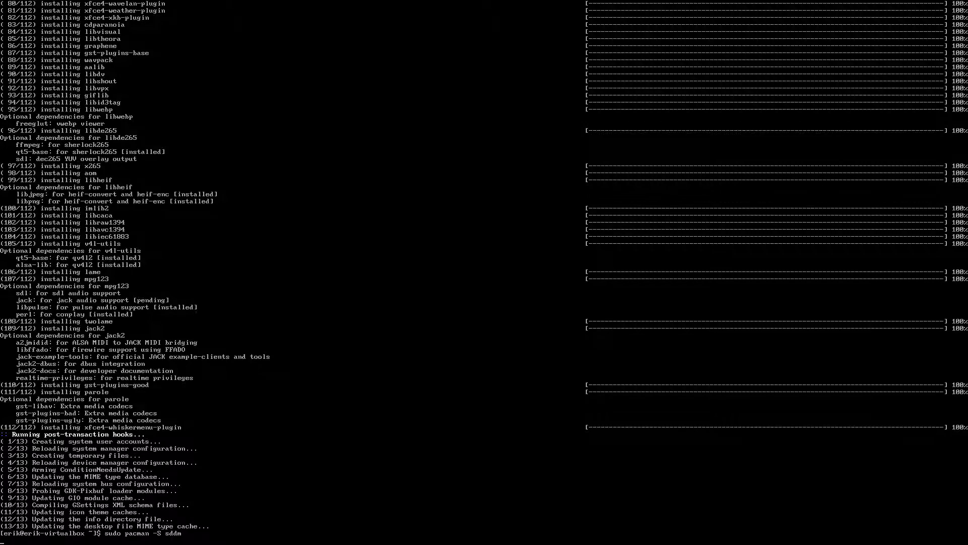
key(Return)
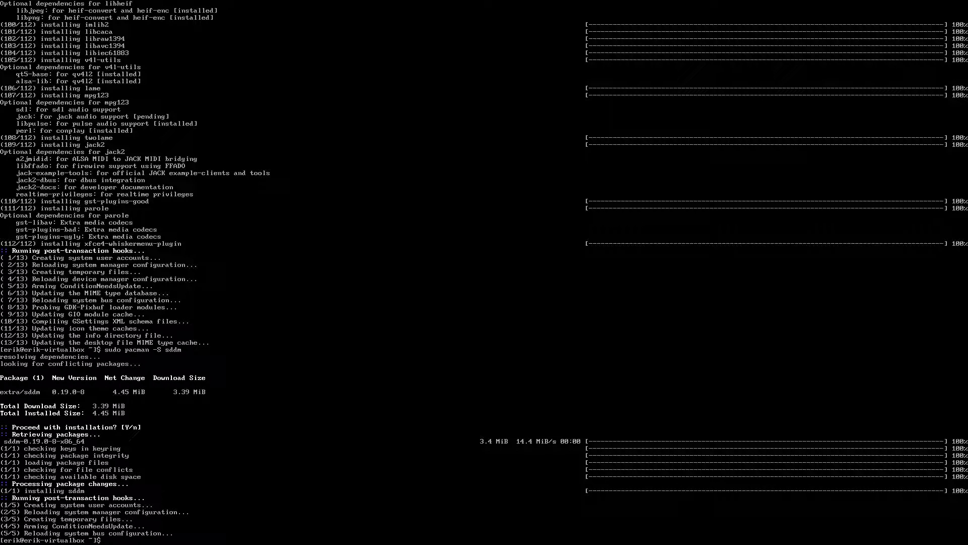
Enable the sddm display manager service with sudo systemctl enable
text(sud)
text(o s)
text(ystemctl enable )
text(g)
key(BackSpace)
text(lxdm)
key(BackSpace)
key(BackSpace)
key(BackSpace)
text(g)
text(sdd)
key(Return)
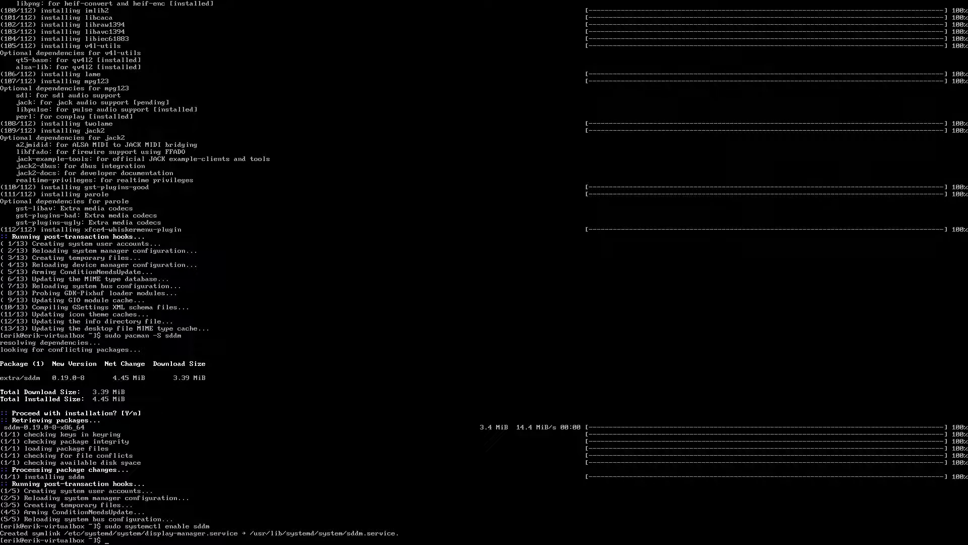
text(sdd)
Replace liveuser with the new account's username as the autologin user and save kde_settings.conf
key(BackSpace)
key(BackSpace)
key(BackSpace)
key(BackSpace)
key(BackSpace)
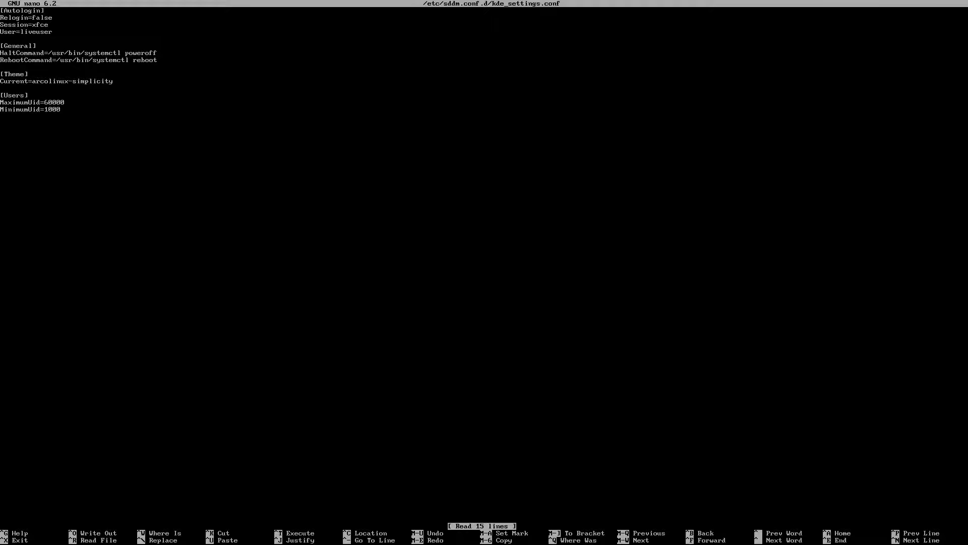
key(BackSpace)
key(BackSpace)
key(BackSpace)
key(BackSpace)
key(BackSpace)
key(BackSpace)
key(BackSpace)
key(BackSpace)
text(erik)
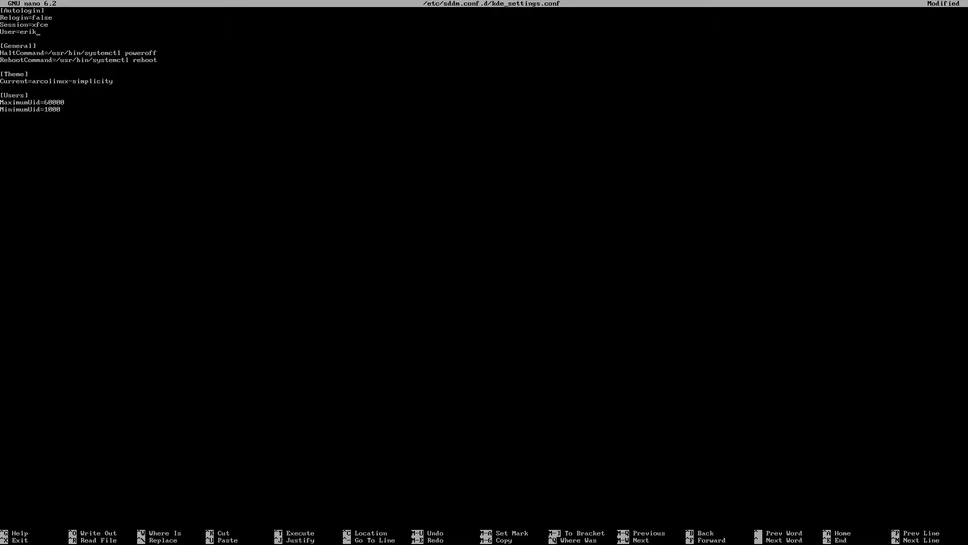
key(ctrl+x)
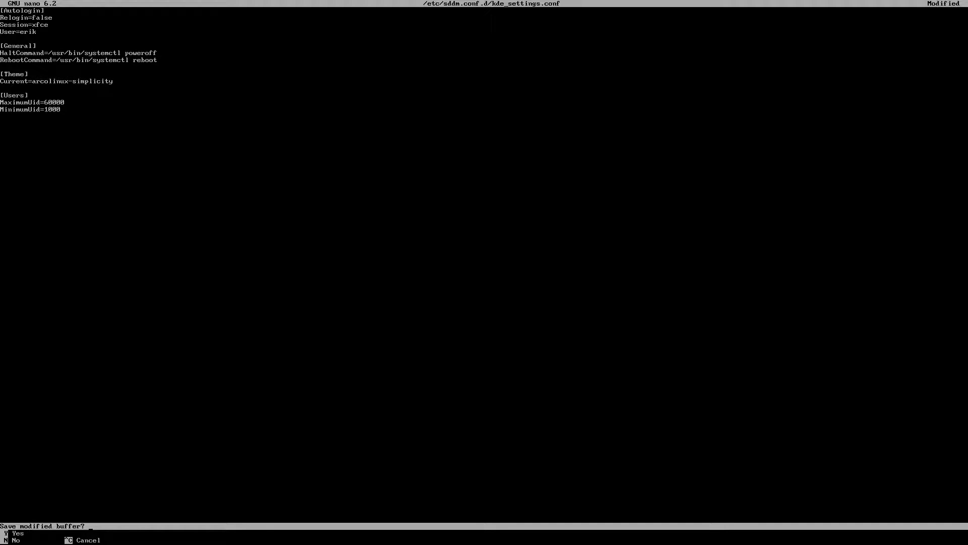
key(y)
key(Return)
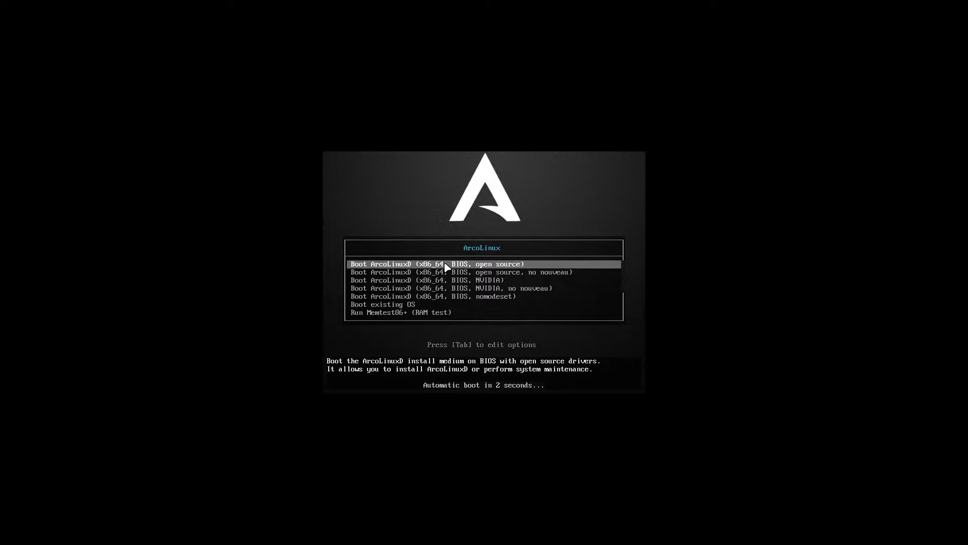
Boot the installed ArcoLinux from the 'Boot existing OS' menu entry
key(Down)
key(Down)
key(Down)
key(Down)
key(Down)
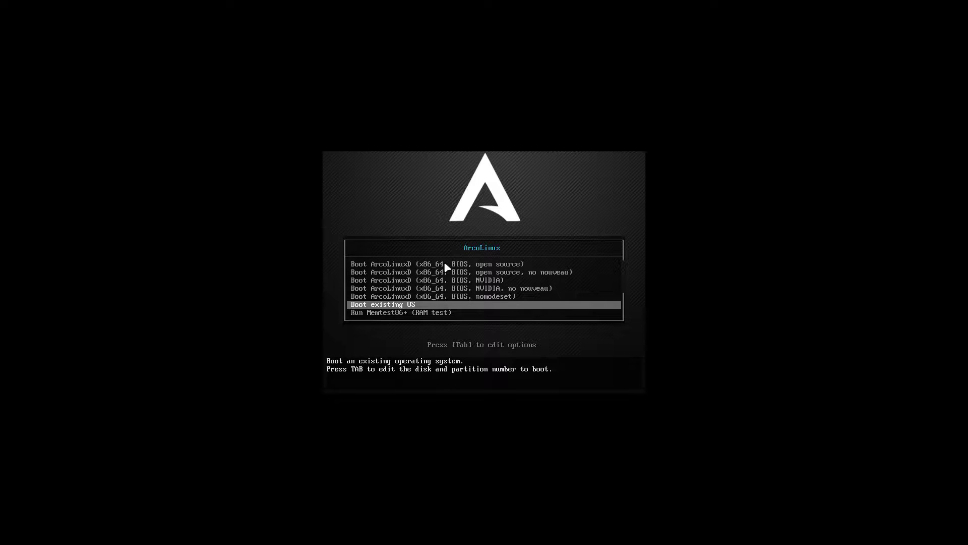
key(Return)
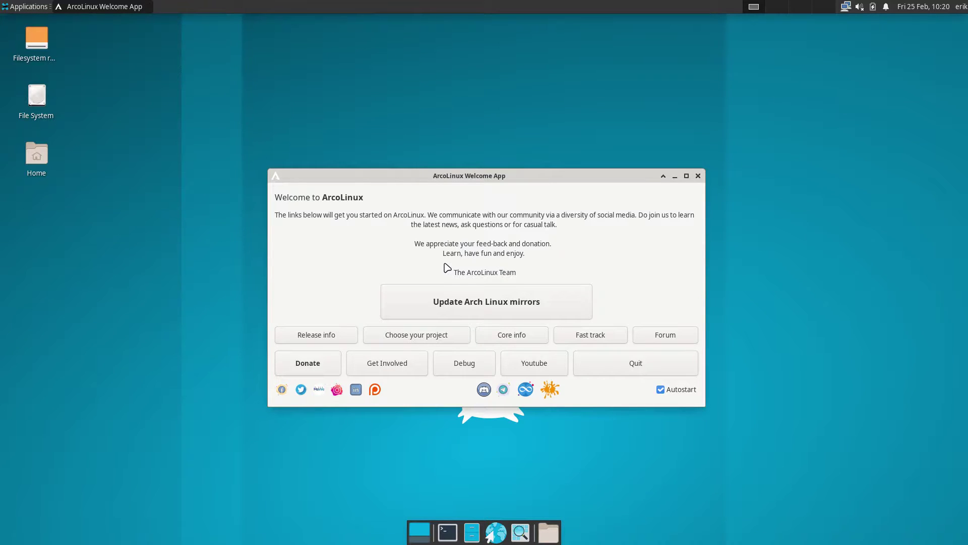
Turn off the Welcome App's autostart, quit it, then browse and dismiss the Applications menu
click(661, 389)
click(635, 361)
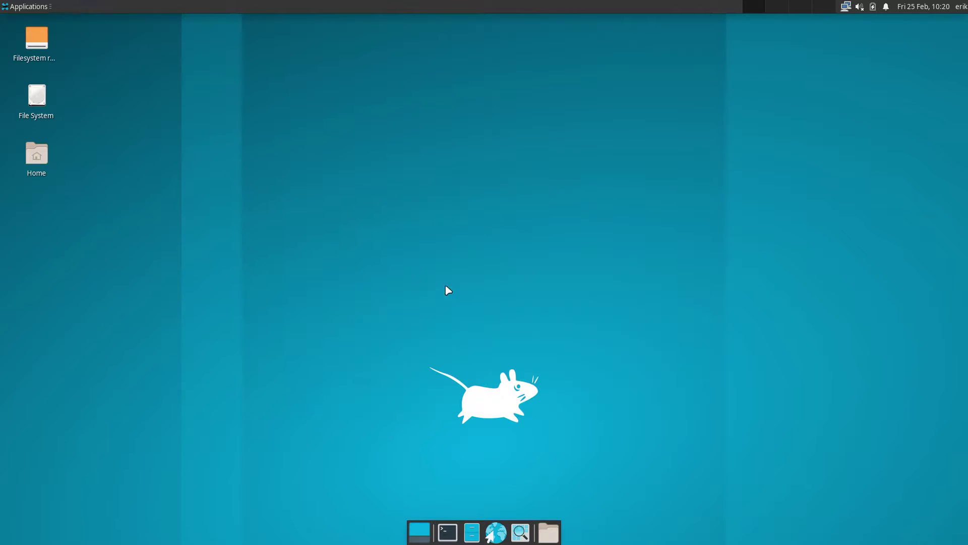
click(18, 9)
mouse_move(42, 92)
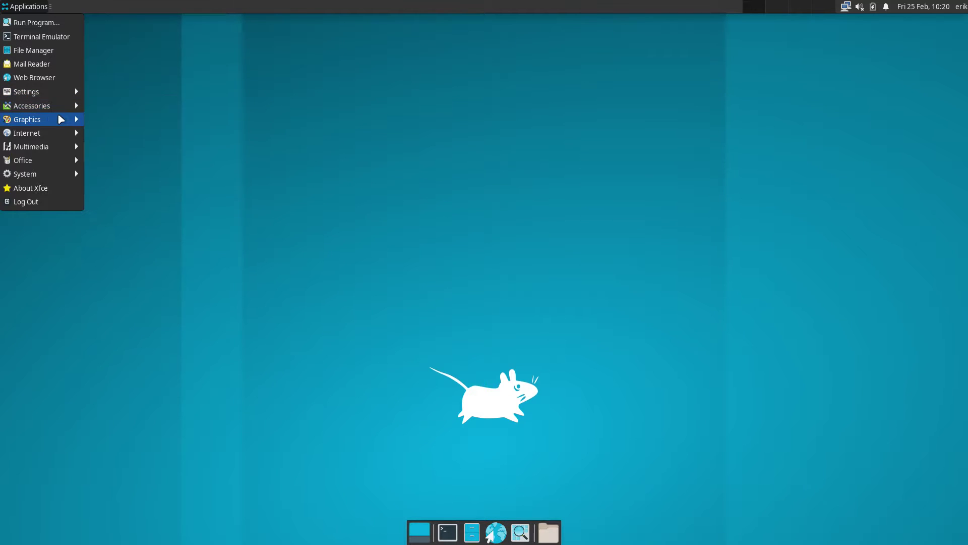
mouse_move(59, 135)
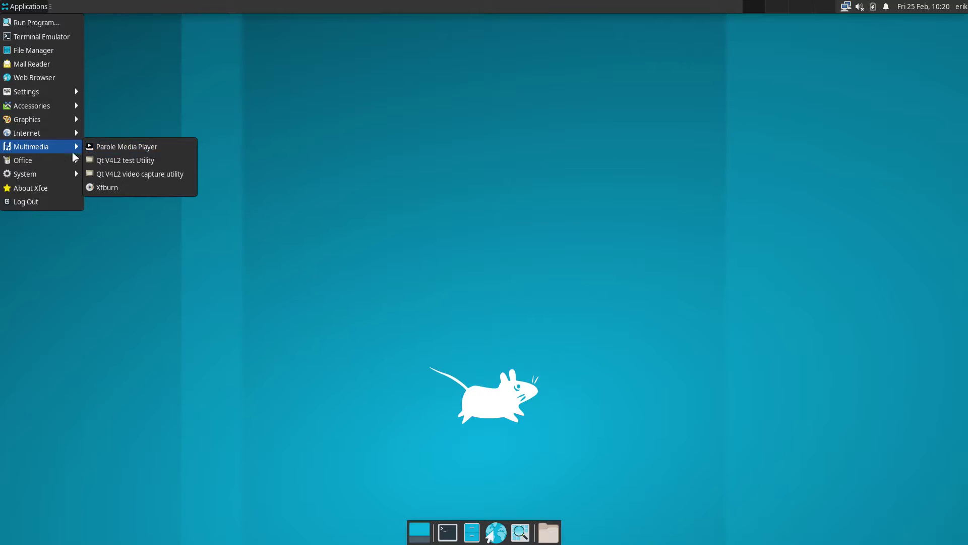
mouse_move(61, 178)
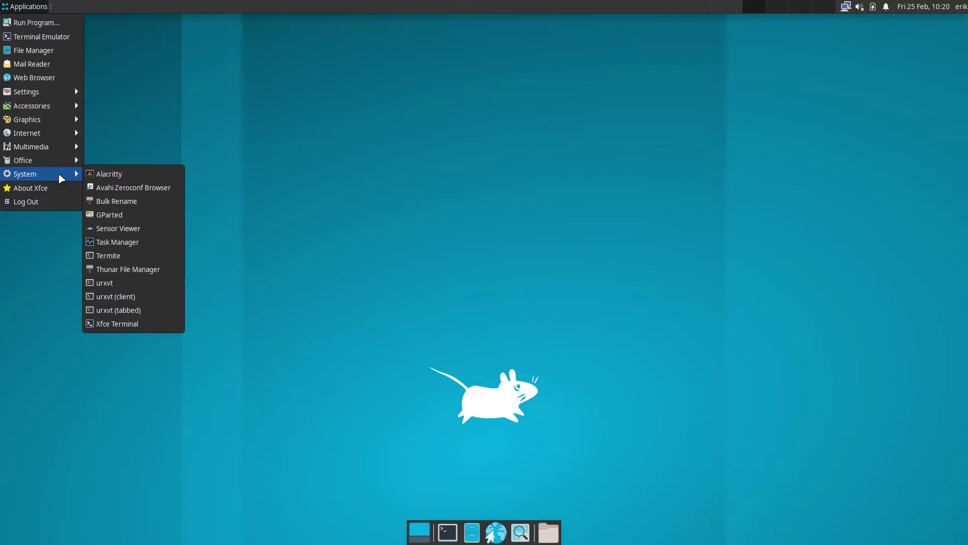
click(294, 200)
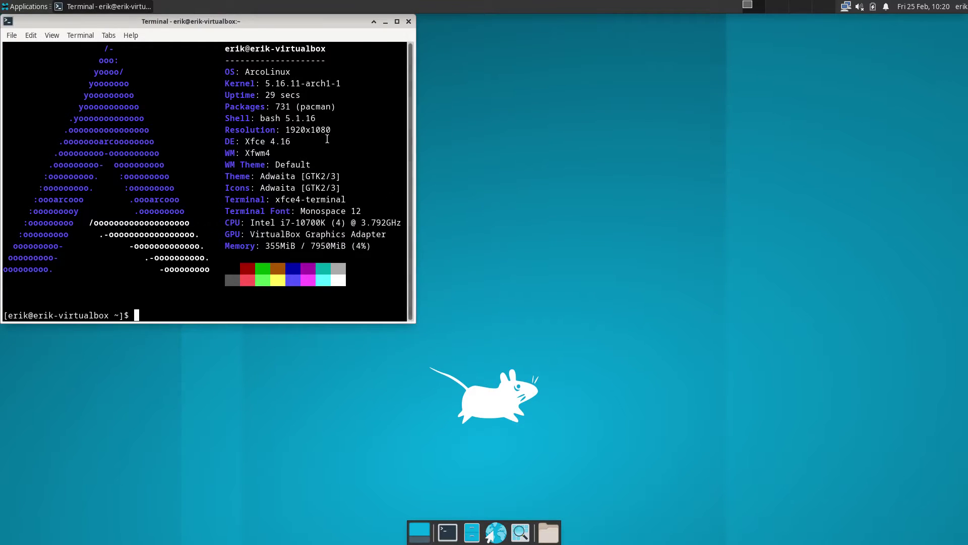
Move the neofetch terminal window to the centre of the desktop
drag(217, 19, 473, 75)
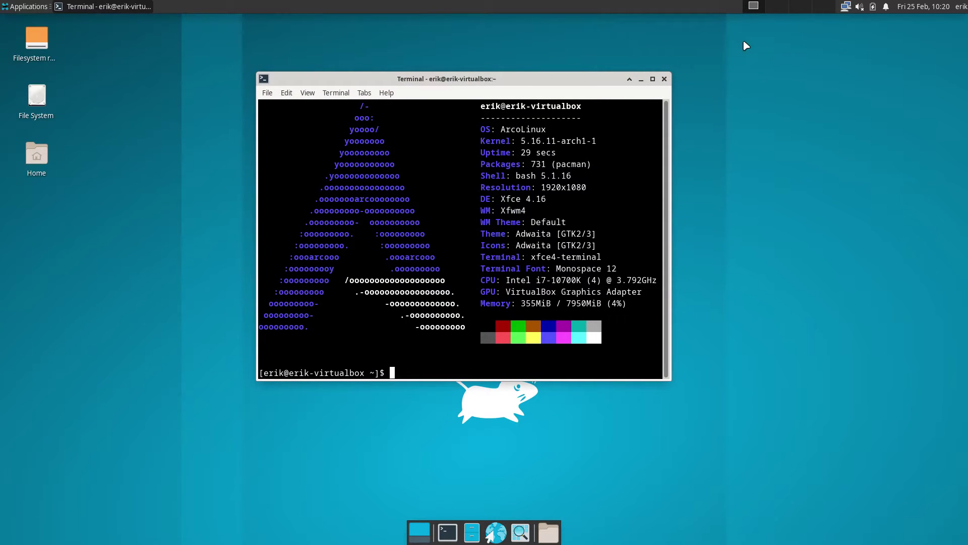